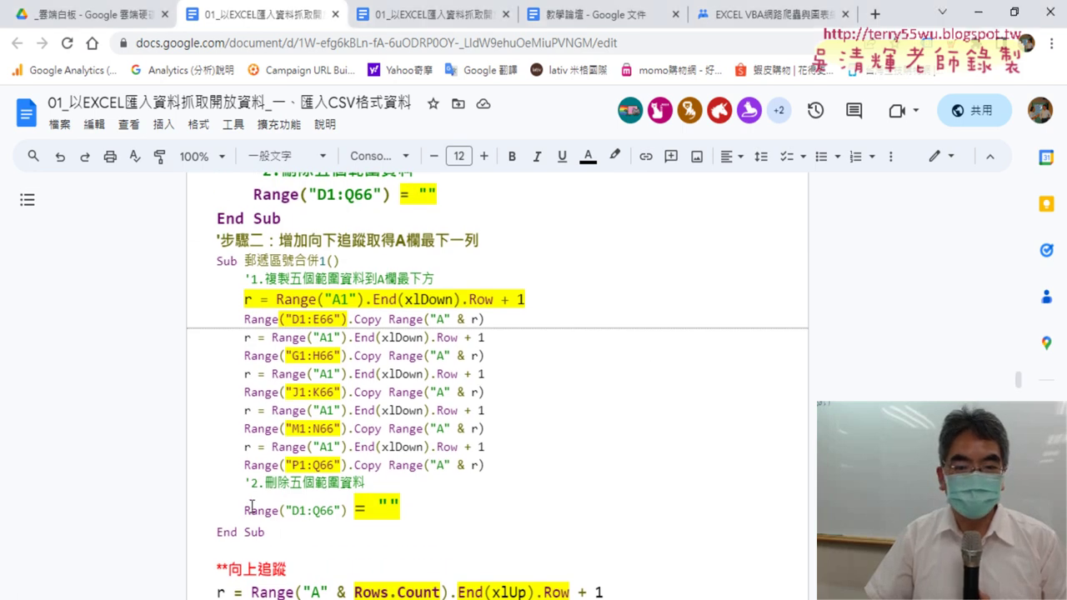
Step: Highlight parts of the 郵遞區號合併1 notes: the clearing line, last-row line and D1:E66 range
drag(265, 532, 217, 260)
click(376, 517)
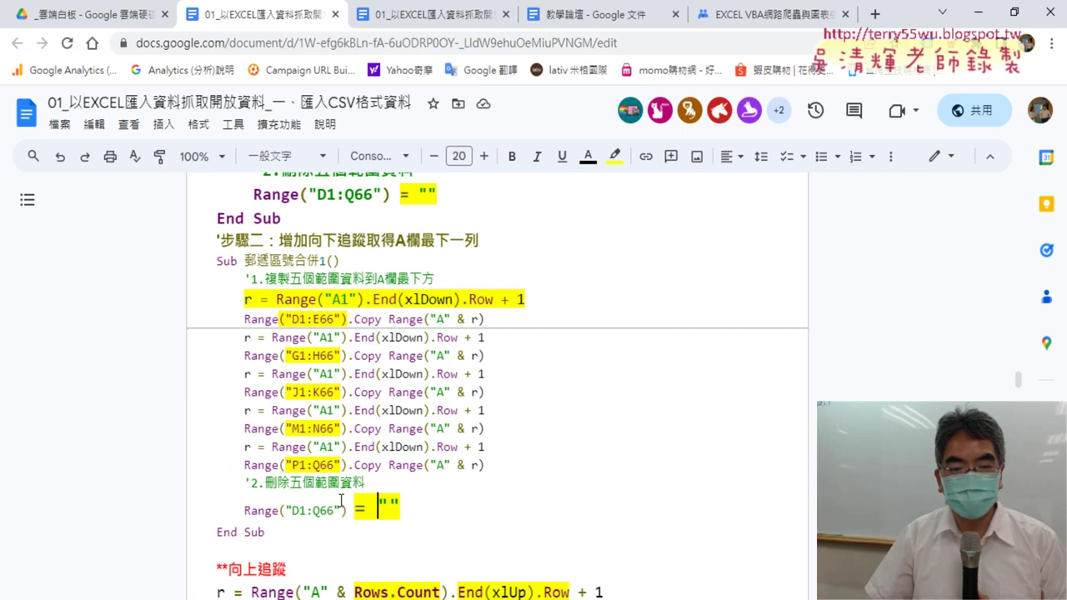
drag(348, 510, 401, 510)
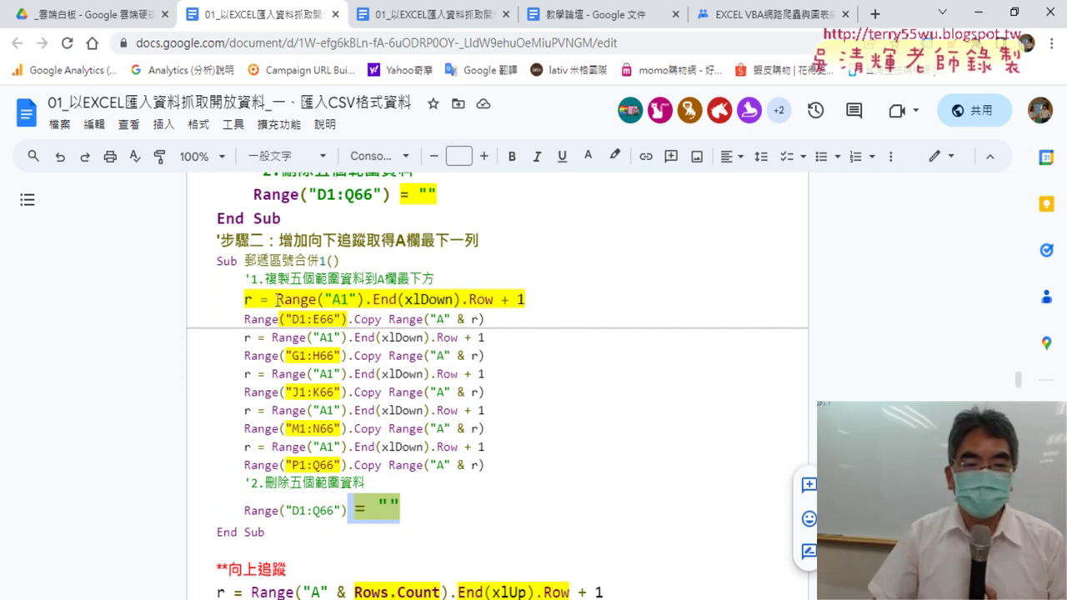
drag(276, 299, 523, 299)
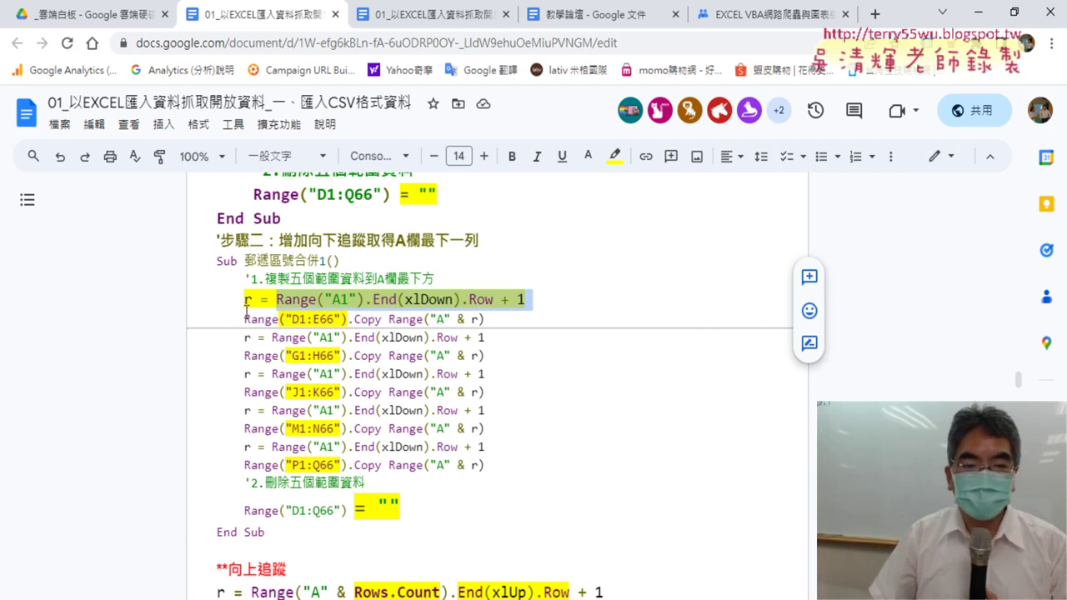
mouse_move(284, 320)
mouse_down()
mouse_move(347, 320)
mouse_move(334, 319)
mouse_up()
click(327, 319)
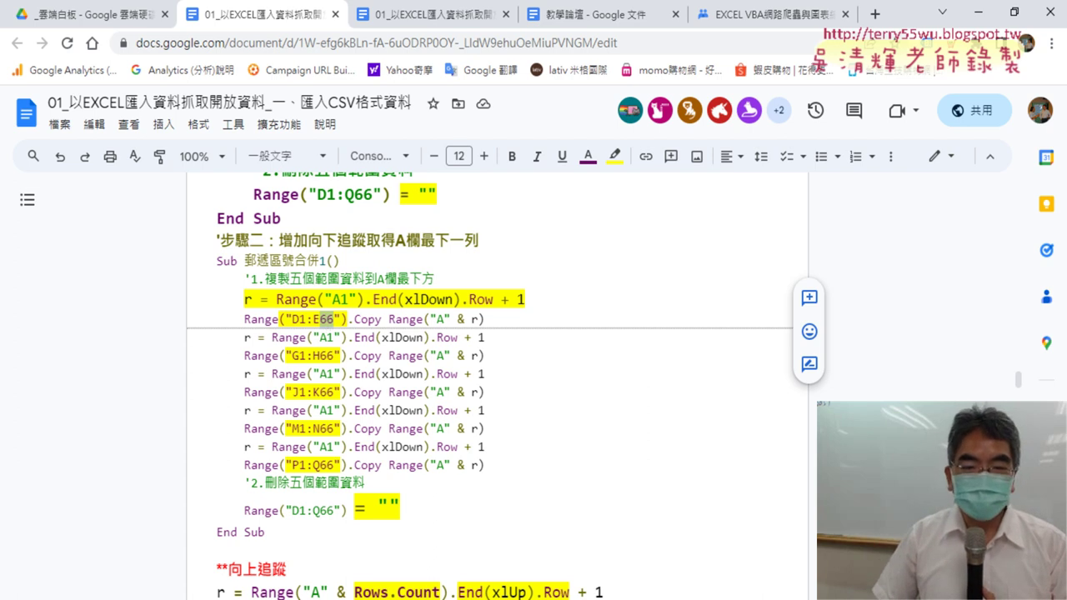
Step: Add an indented Dim r As Long line right under the 郵遞區號合併1 Sub line
key(alt+Tab)
click(585, 276)
key(Return)
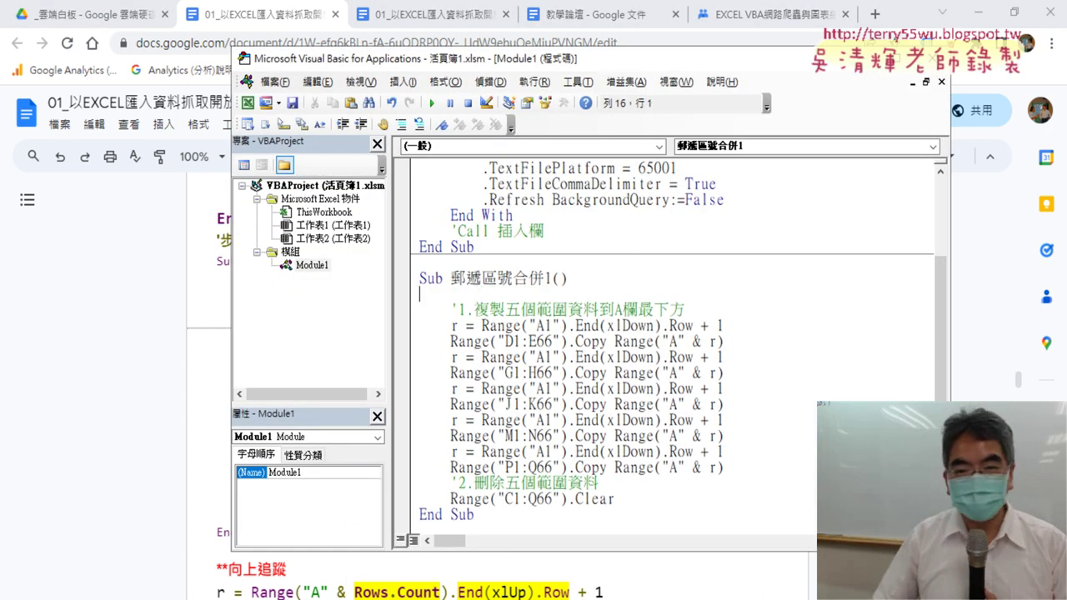
key(Tab)
text(ㄉ)
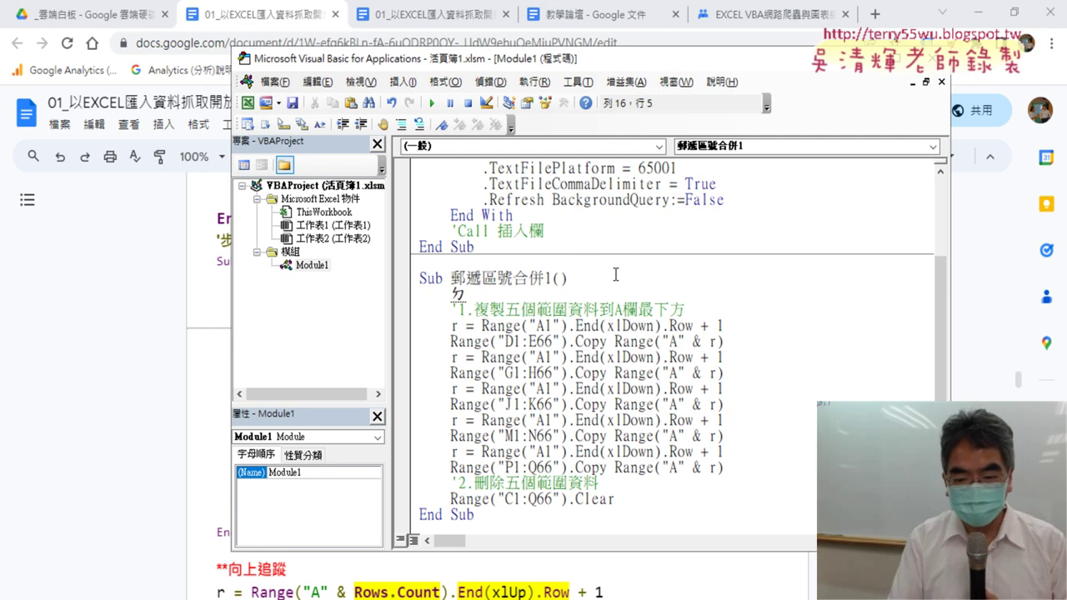
key(shift)
text(im )
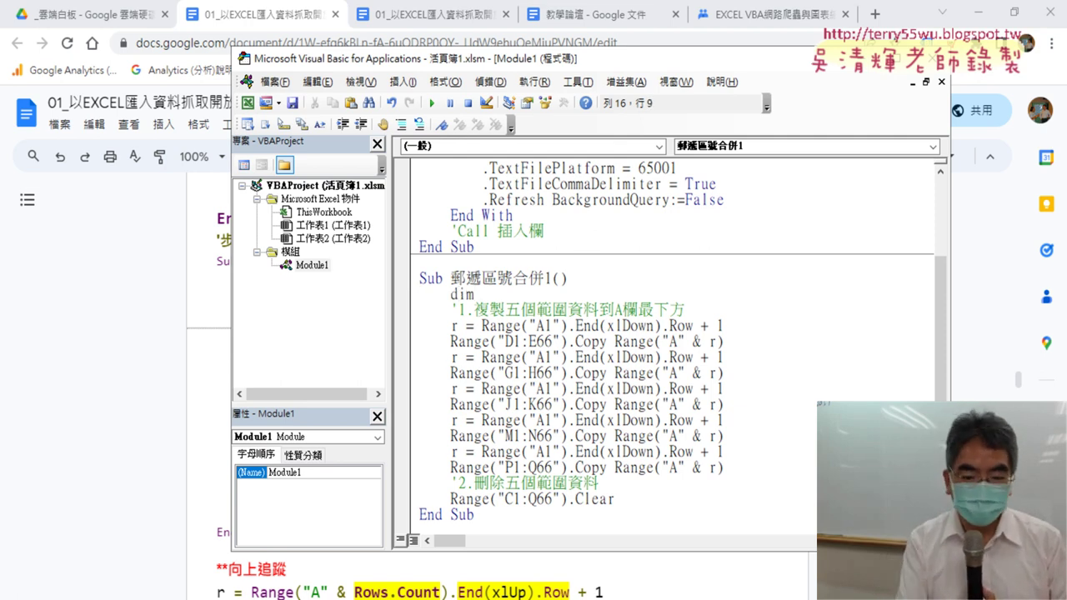
text(r)
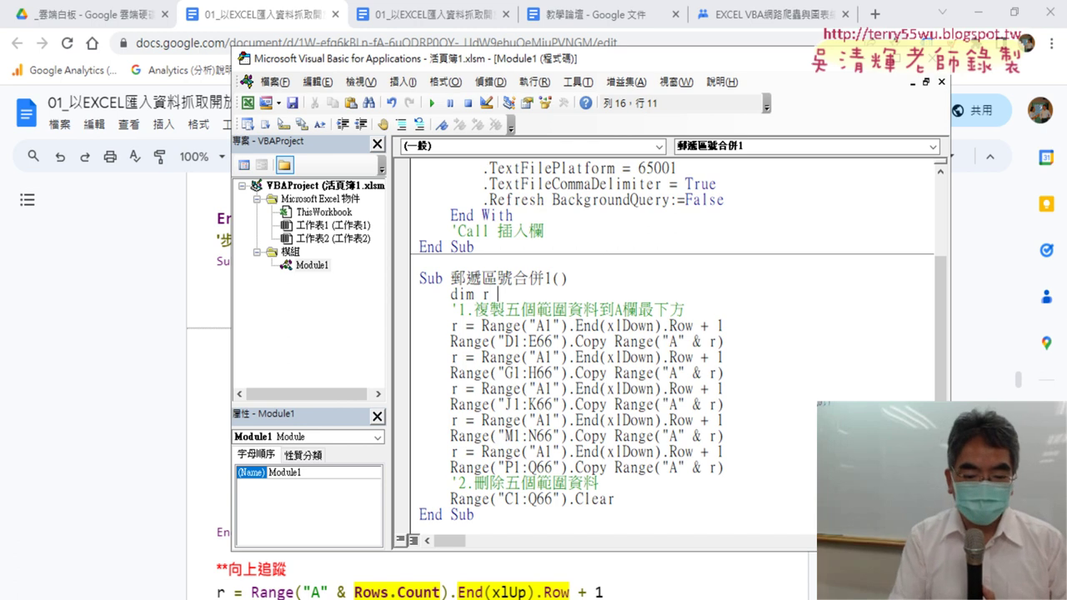
text( as)
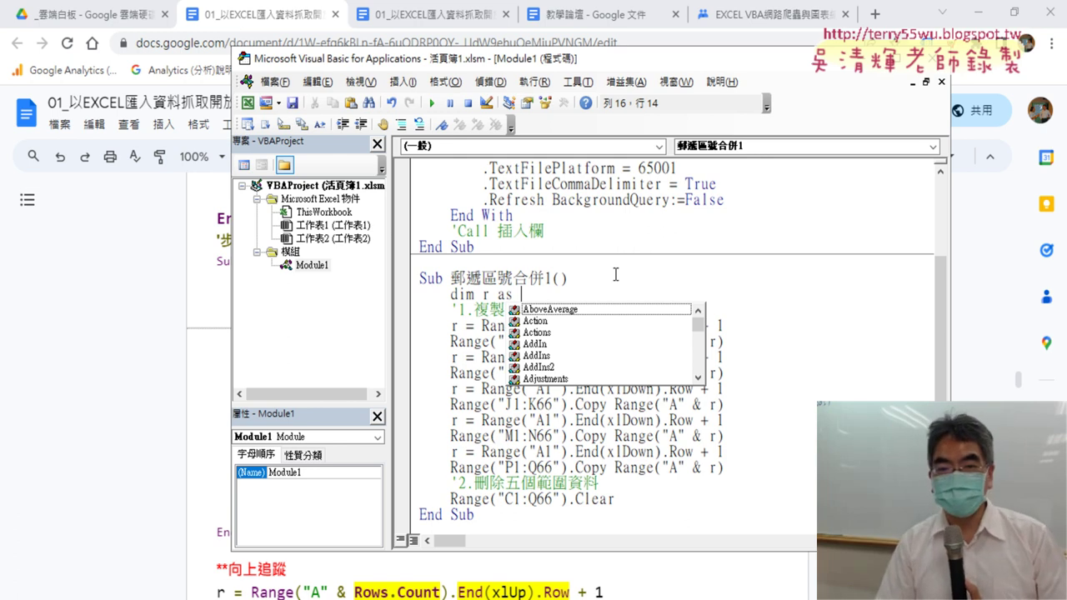
text(in)
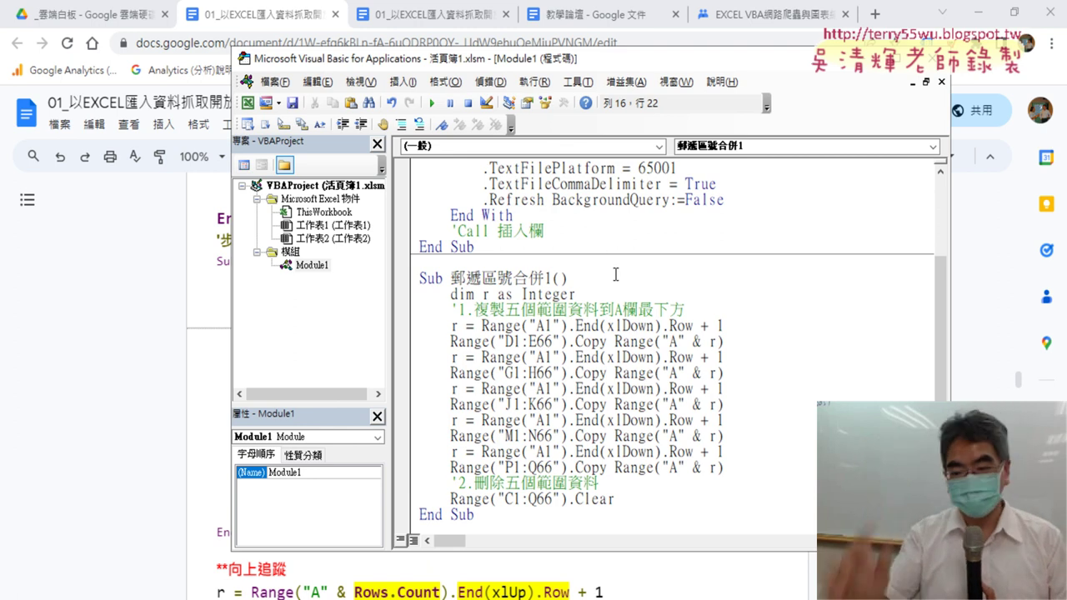
key(BackSpace)
key(BackSpace)
key(BackSpace)
key(BackSpace)
key(BackSpace)
key(BackSpace)
key(BackSpace)
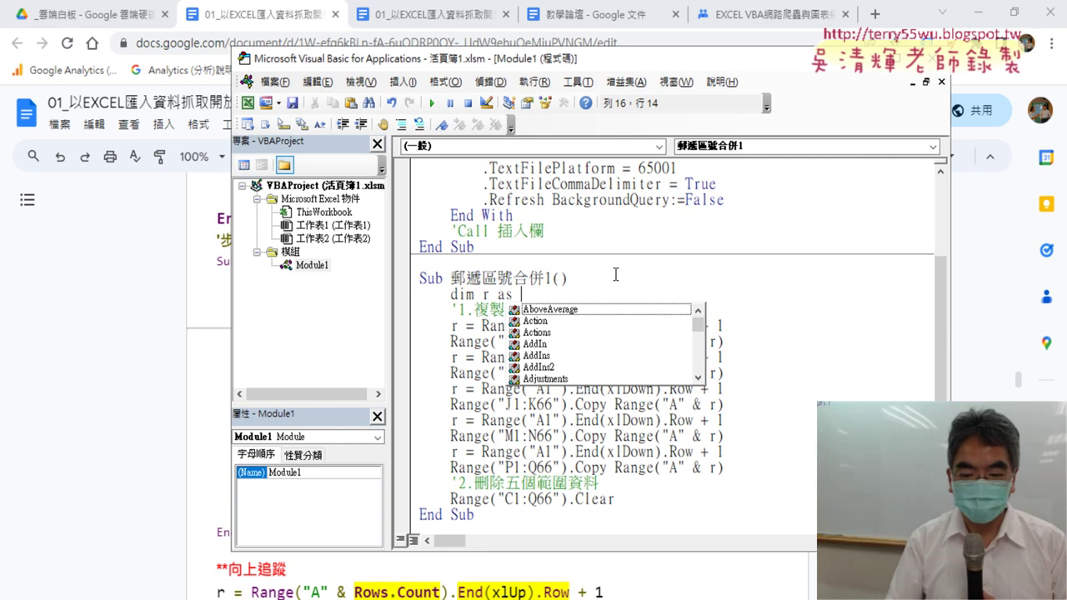
text(lo)
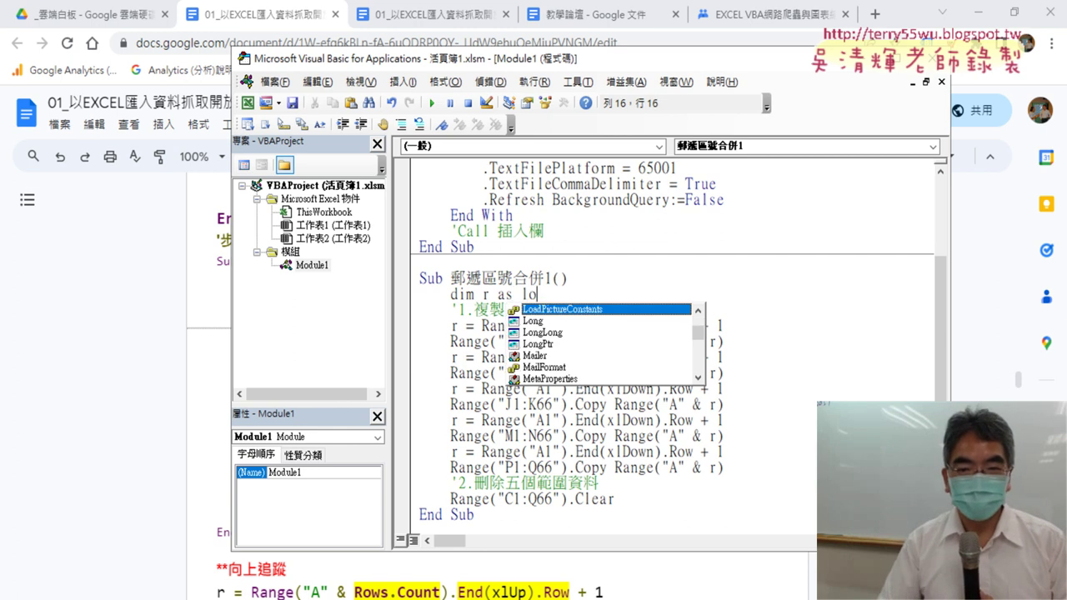
key(Down)
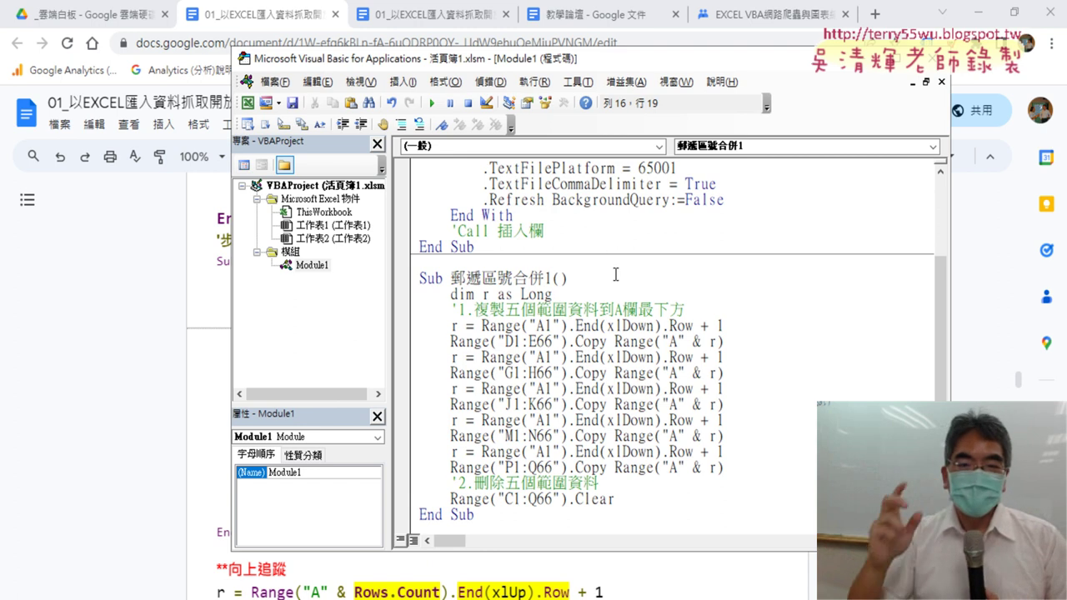
click(592, 372)
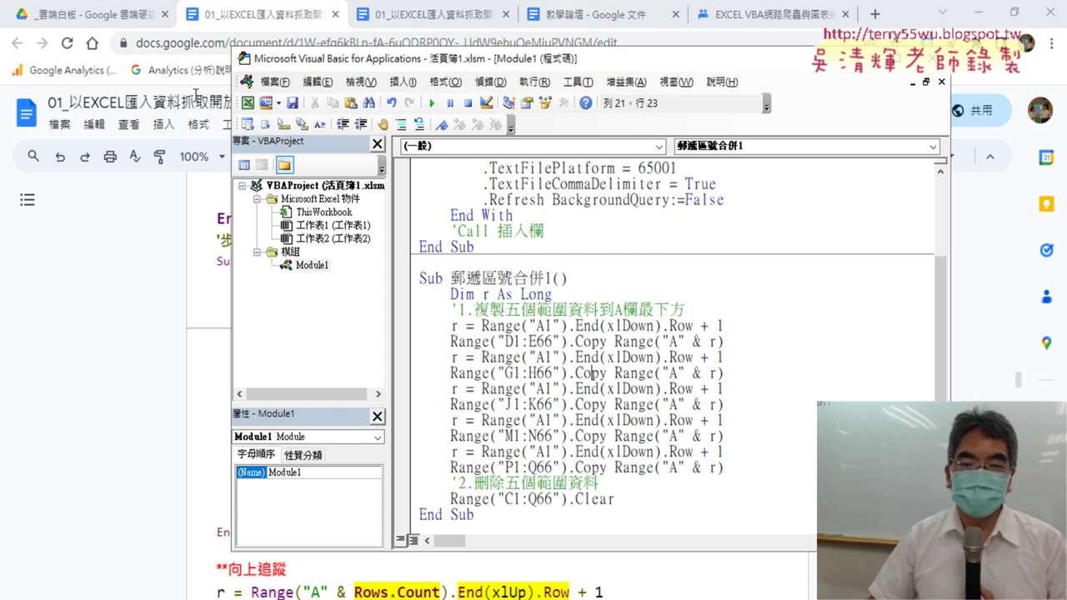
drag(558, 294, 419, 295)
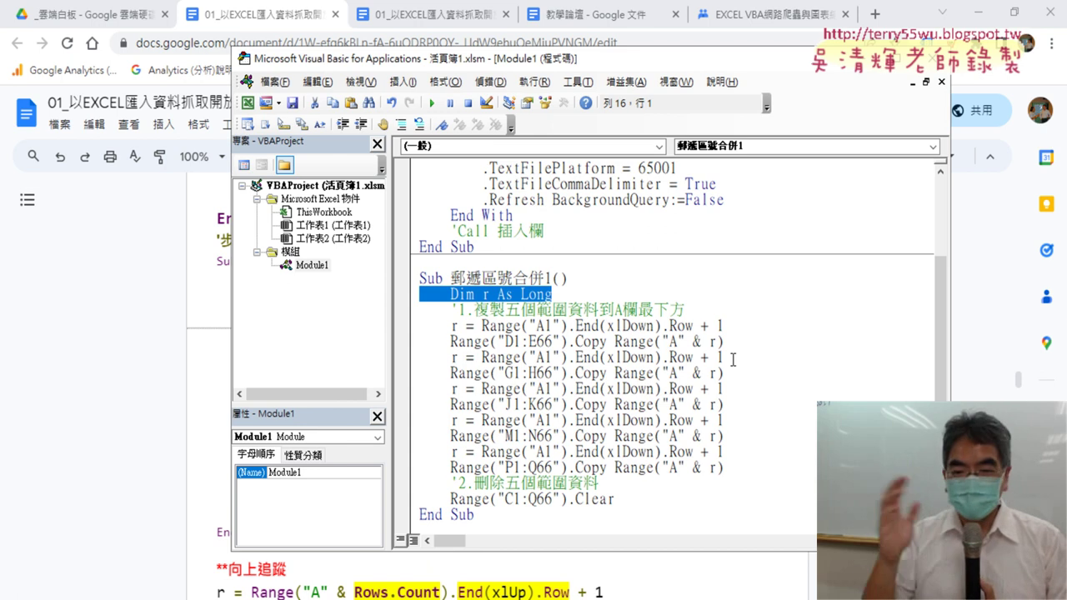
Step: Delete the selected Dim r As Long line and the blank line it leaves
key(Delete)
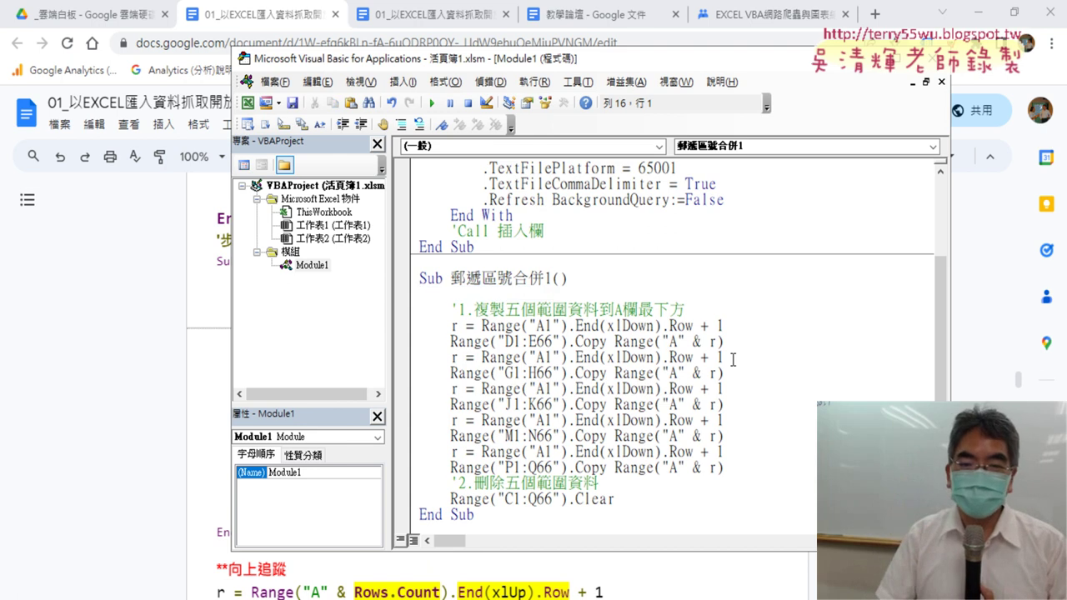
key(Delete)
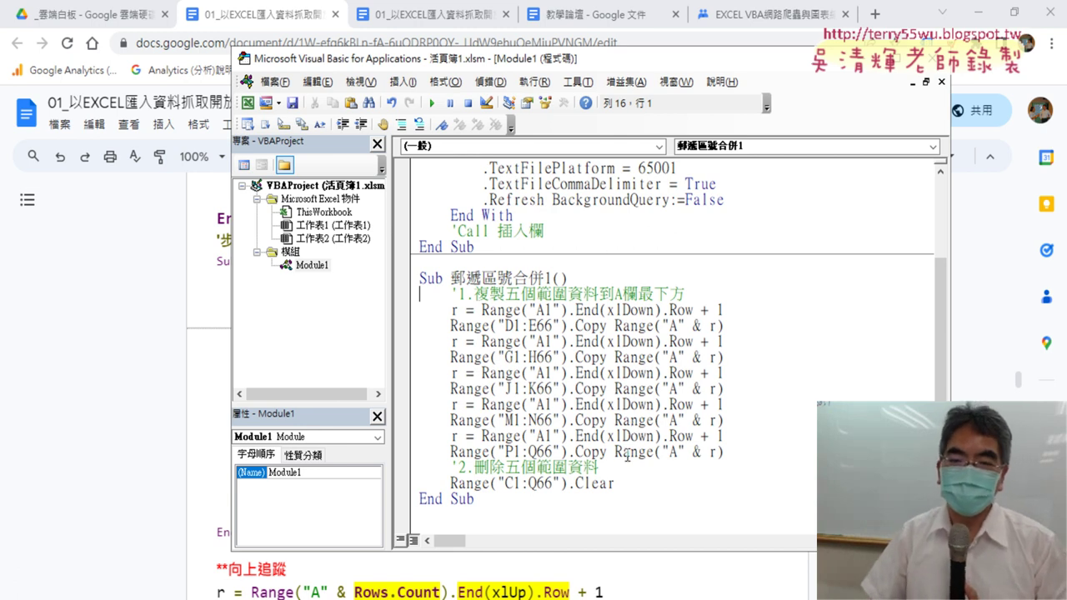
click(978, 13)
Step: Point out the district data in columns A–B and the 縣市/區/郵遞區號 headers in D–F
click(196, 298)
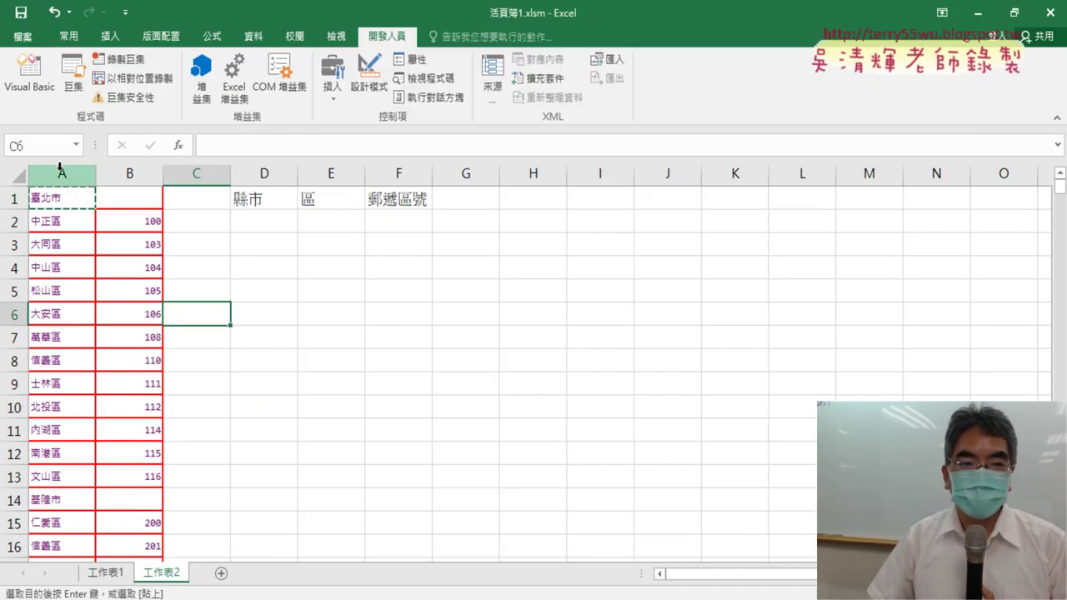
drag(62, 173, 146, 172)
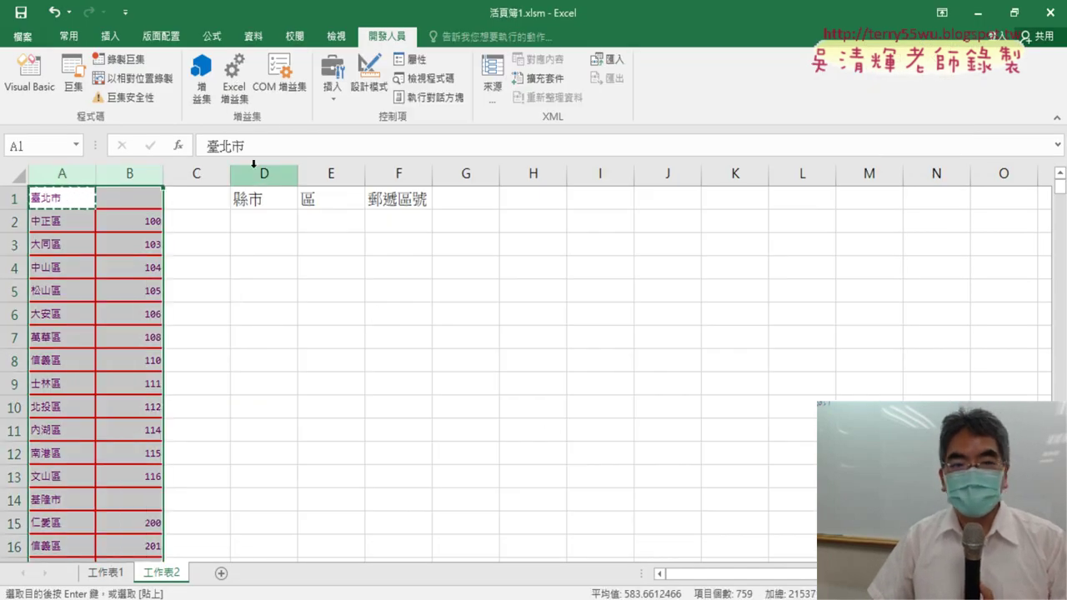
drag(250, 173, 400, 173)
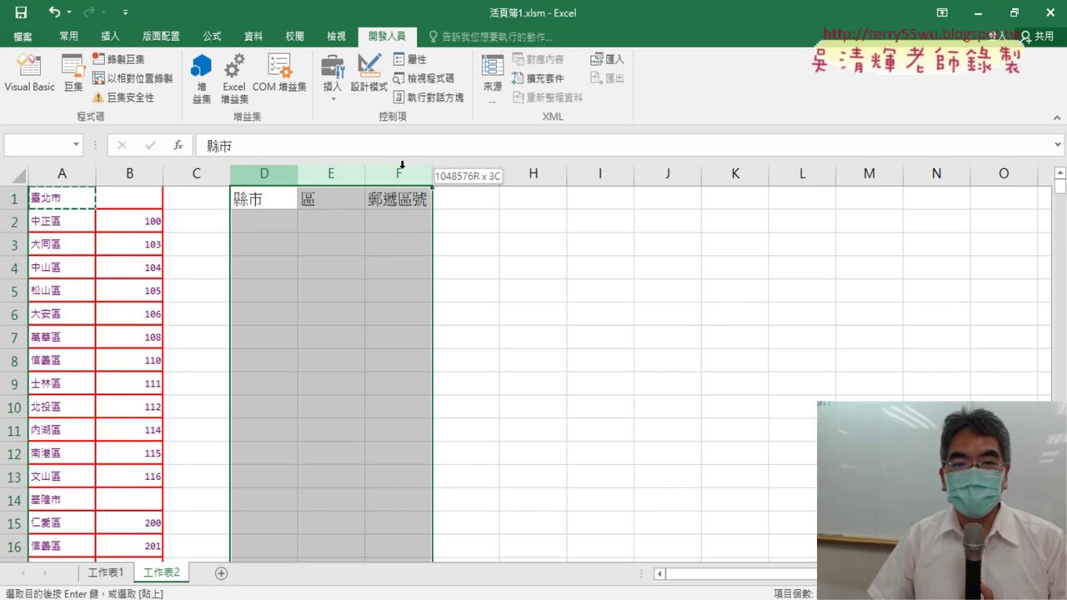
click(59, 172)
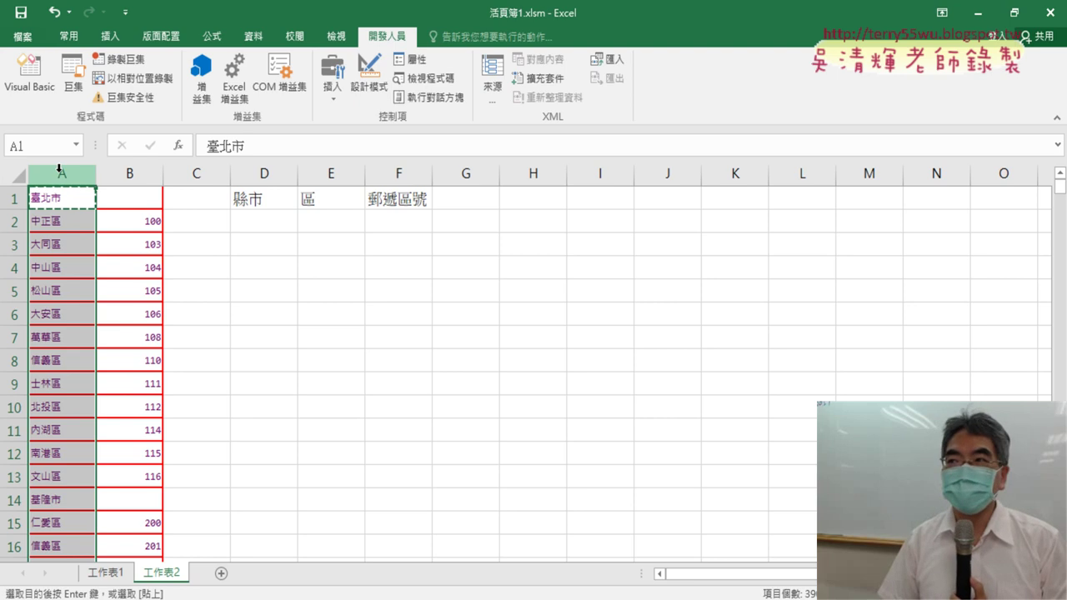
click(69, 201)
key(shift+Down)
key(shift+Down)
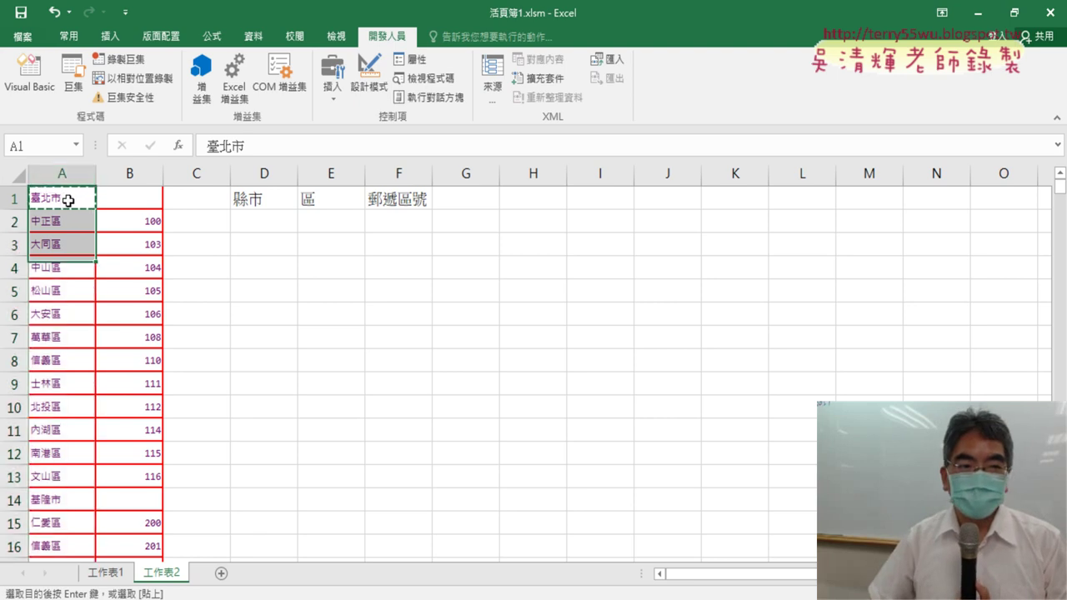
click(68, 201)
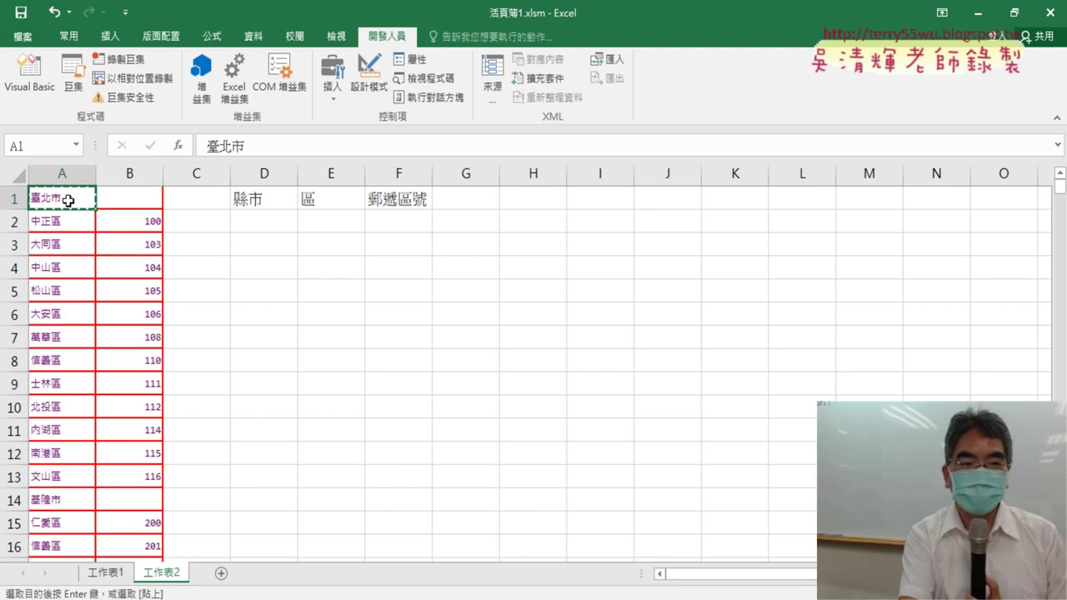
key(Escape)
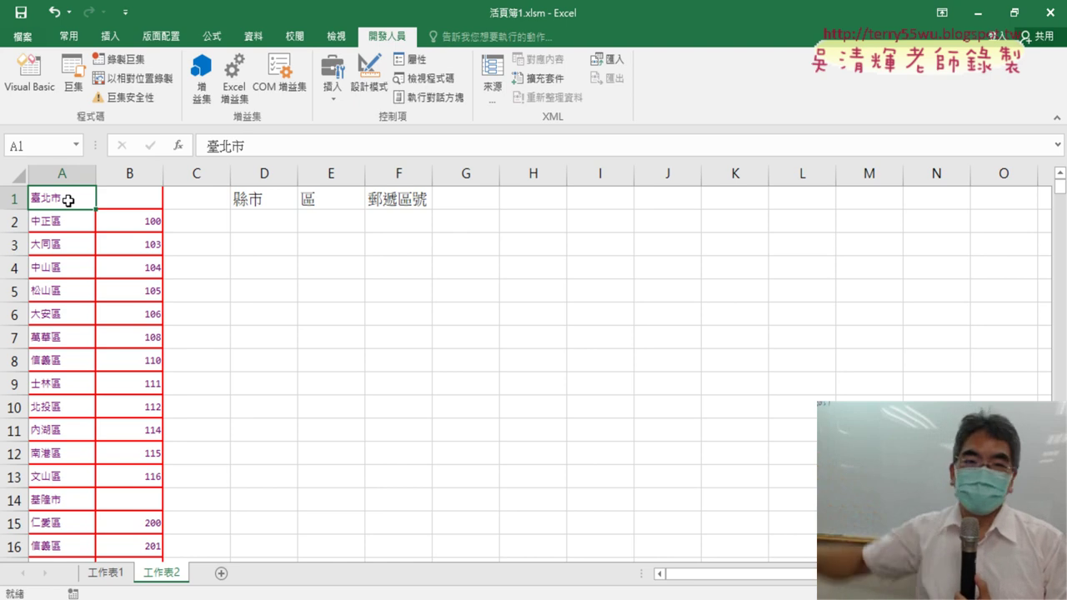
click(110, 201)
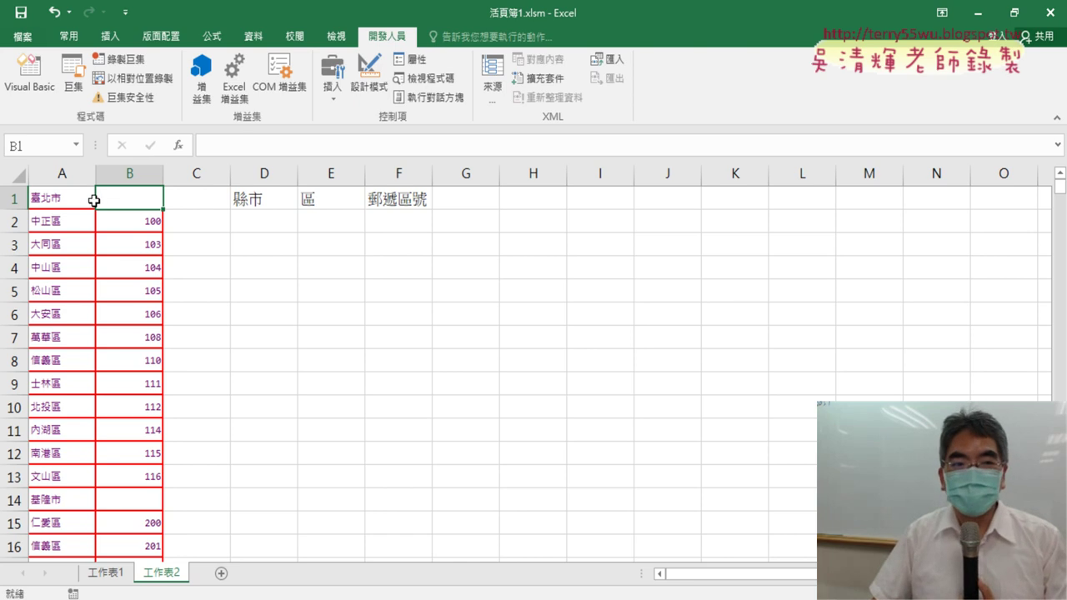
click(65, 199)
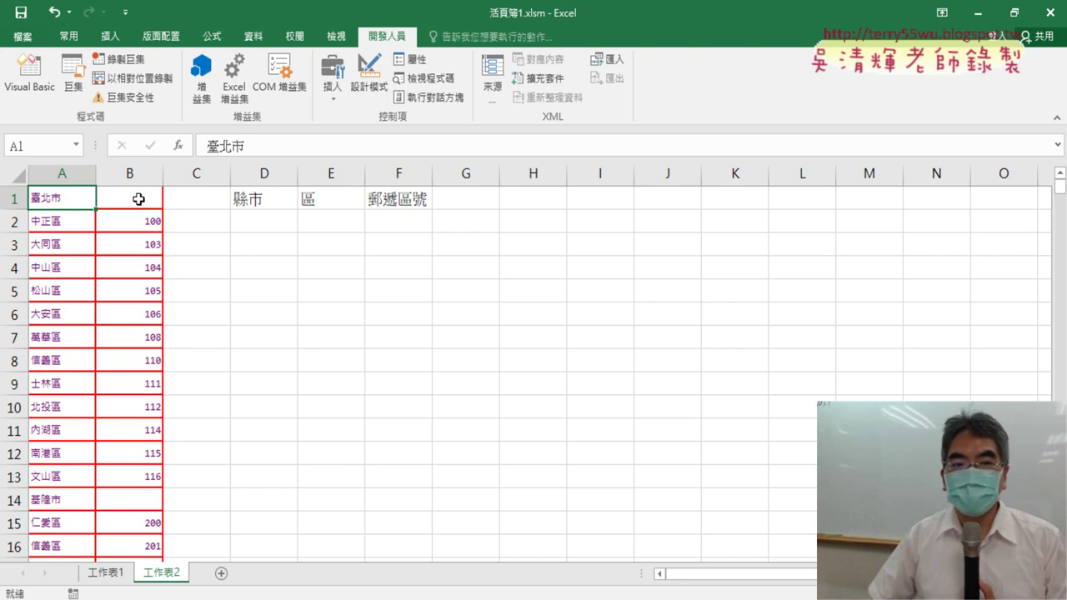
click(279, 225)
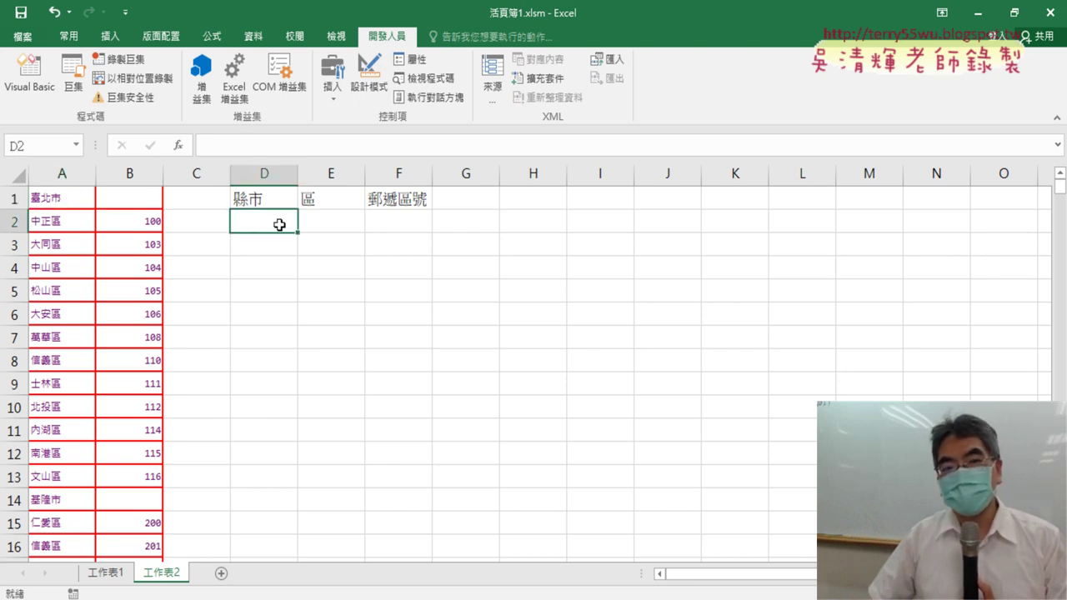
drag(55, 223, 146, 221)
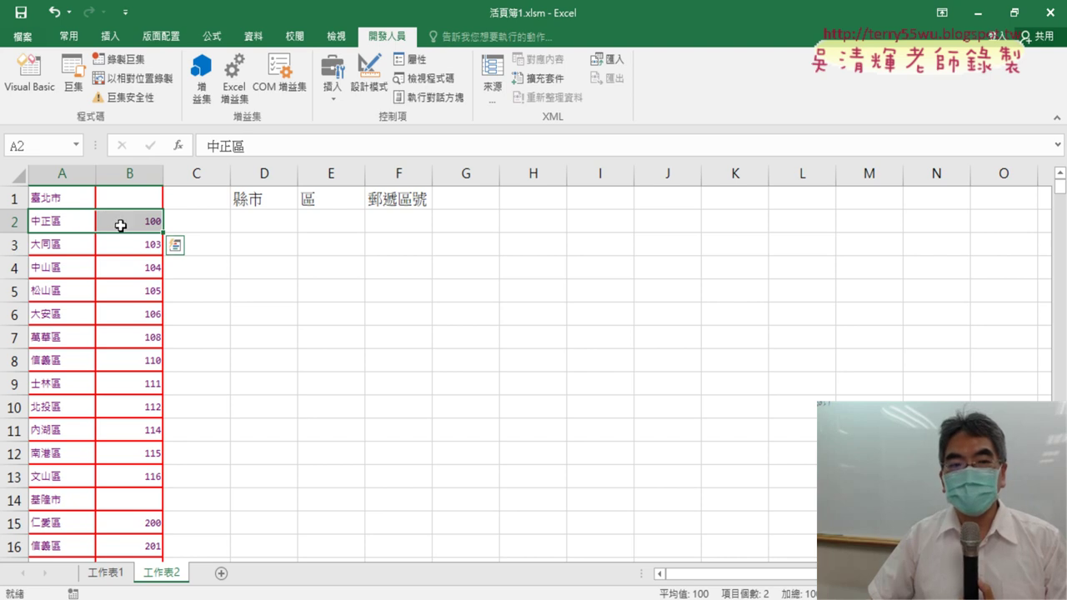
click(139, 222)
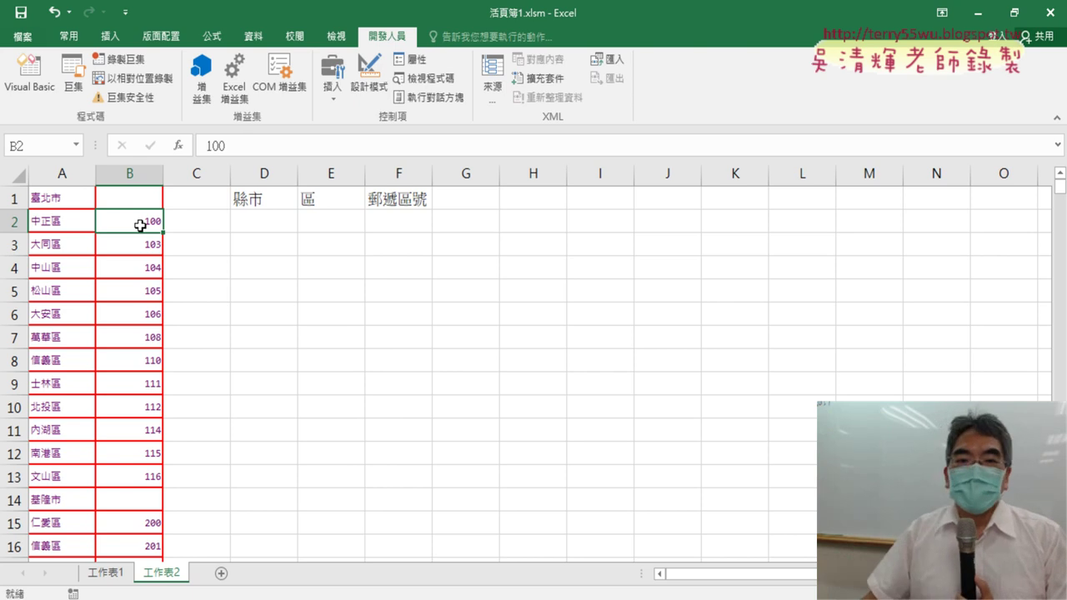
click(271, 224)
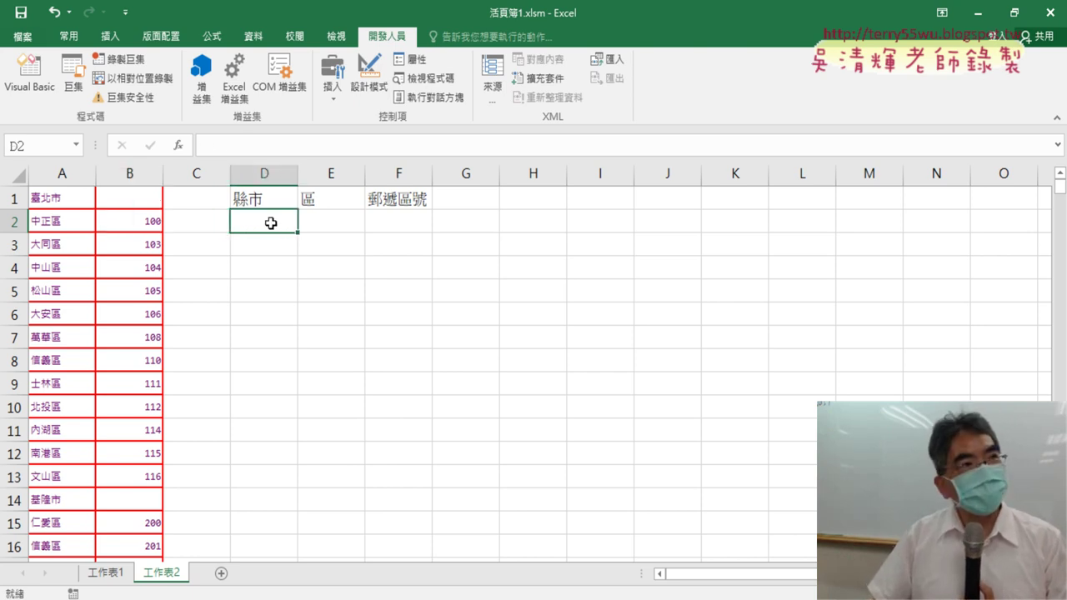
drag(352, 221, 405, 226)
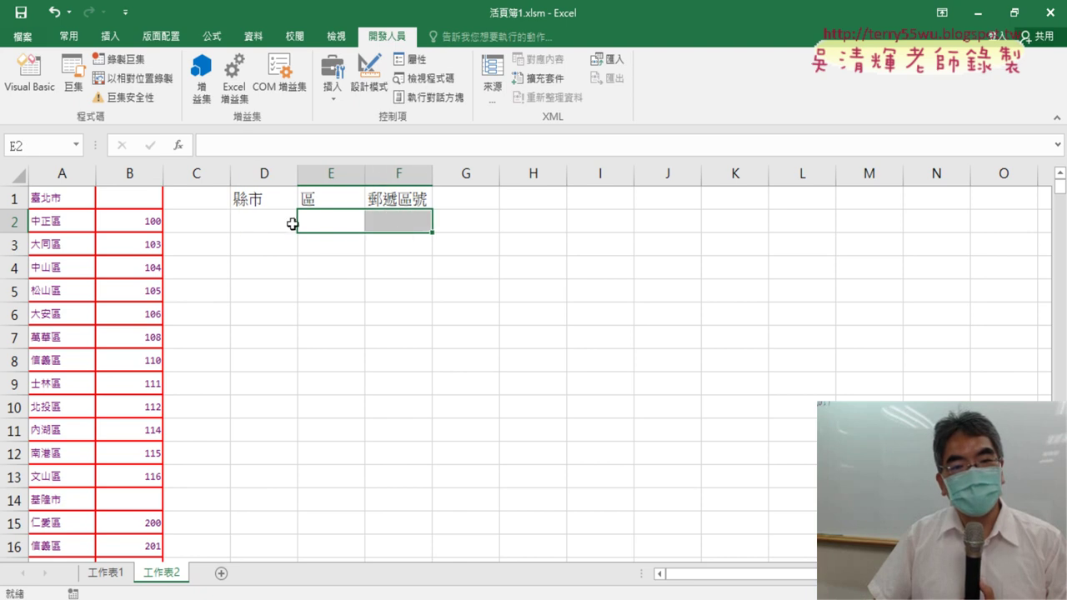
click(50, 205)
click(258, 223)
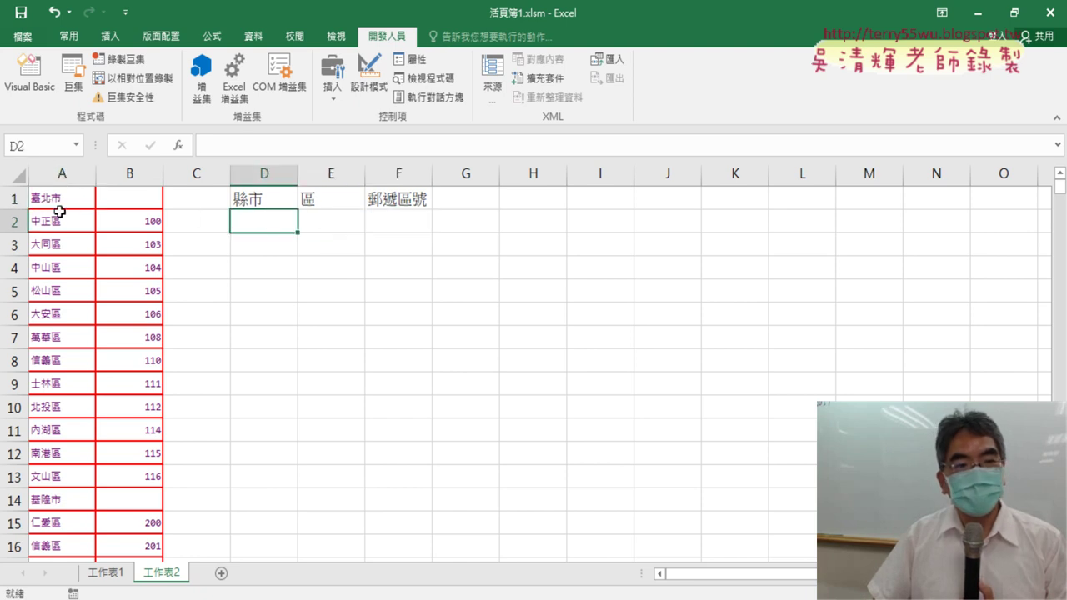
drag(63, 215, 151, 228)
drag(308, 225, 421, 220)
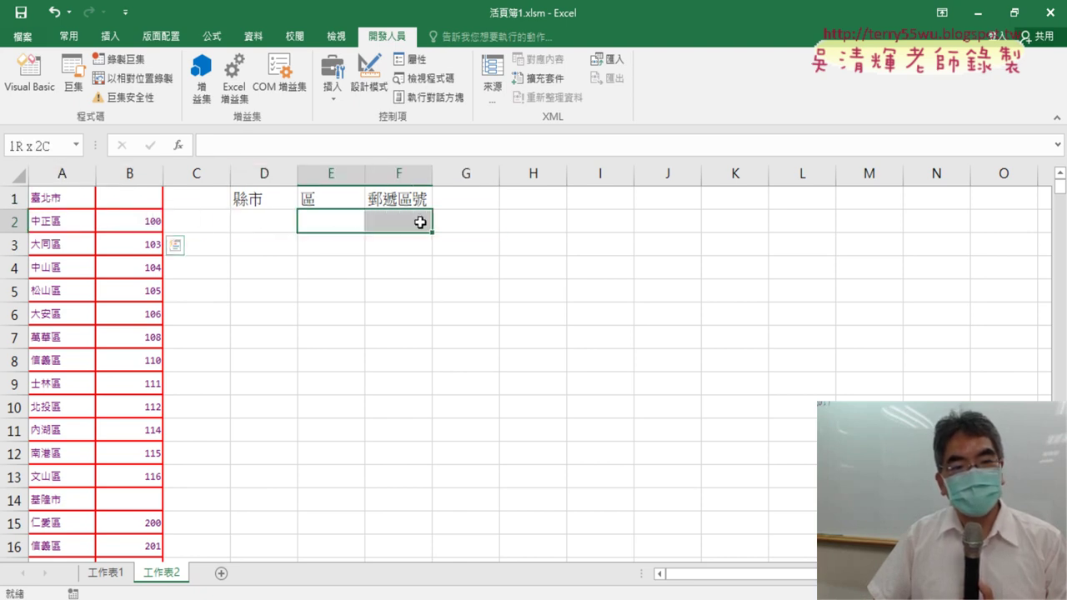
drag(42, 242, 139, 250)
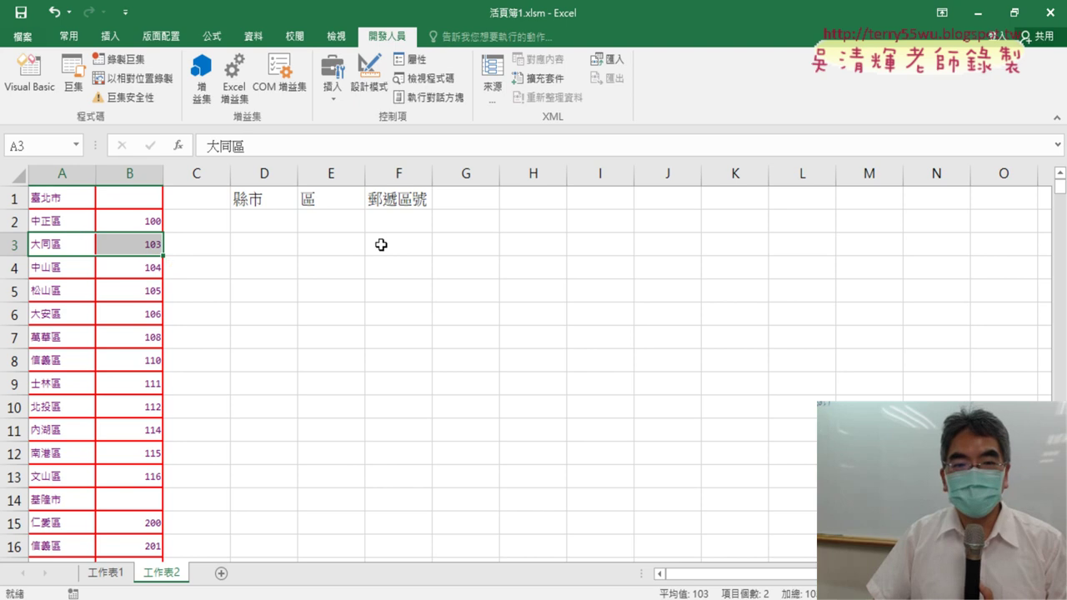
click(153, 247)
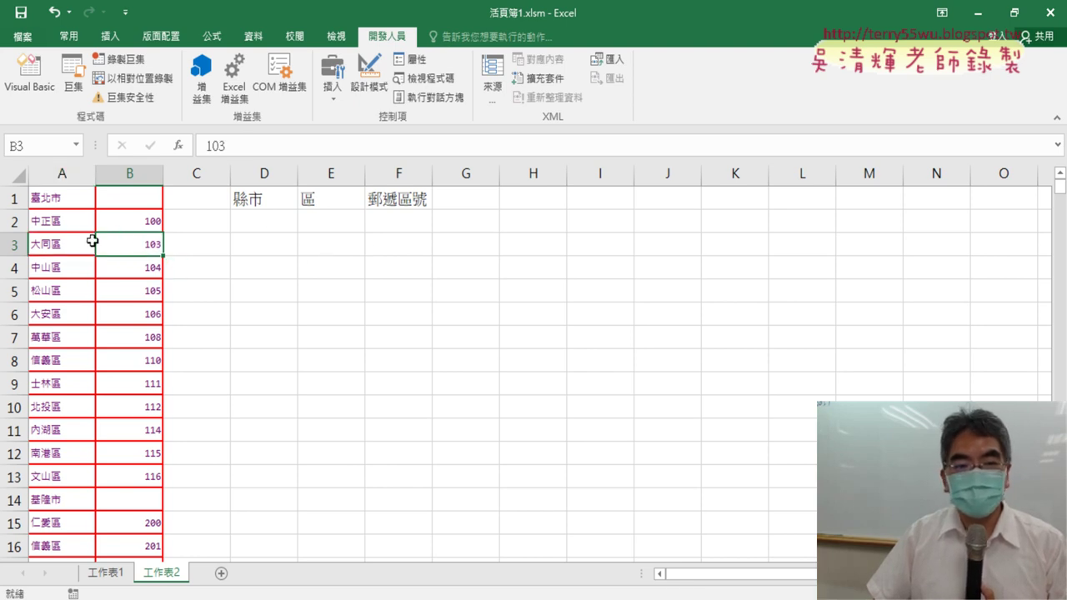
drag(55, 246, 143, 241)
drag(329, 244, 396, 243)
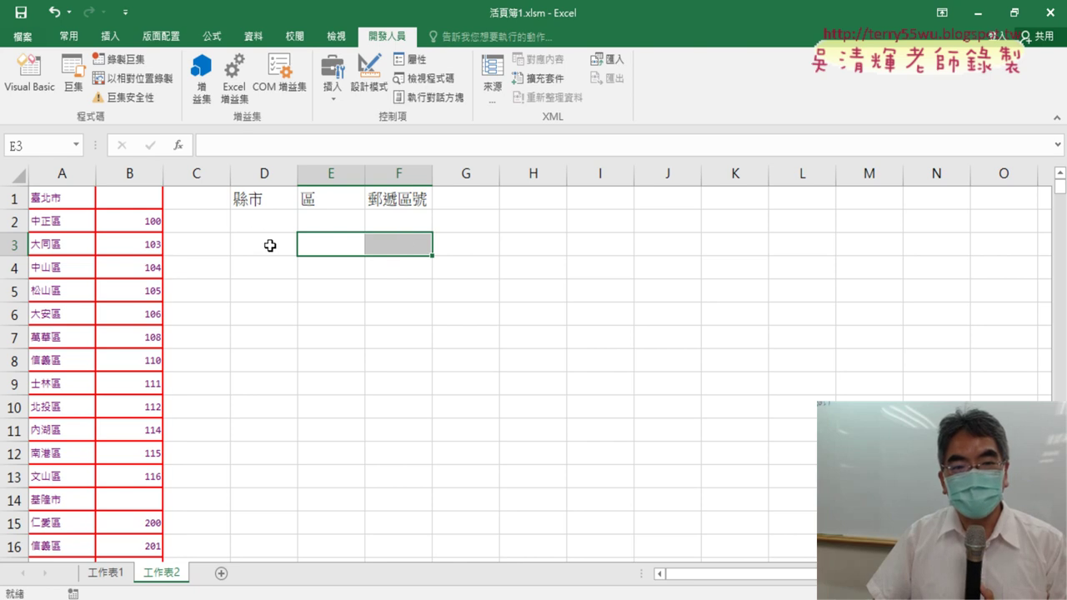
click(266, 218)
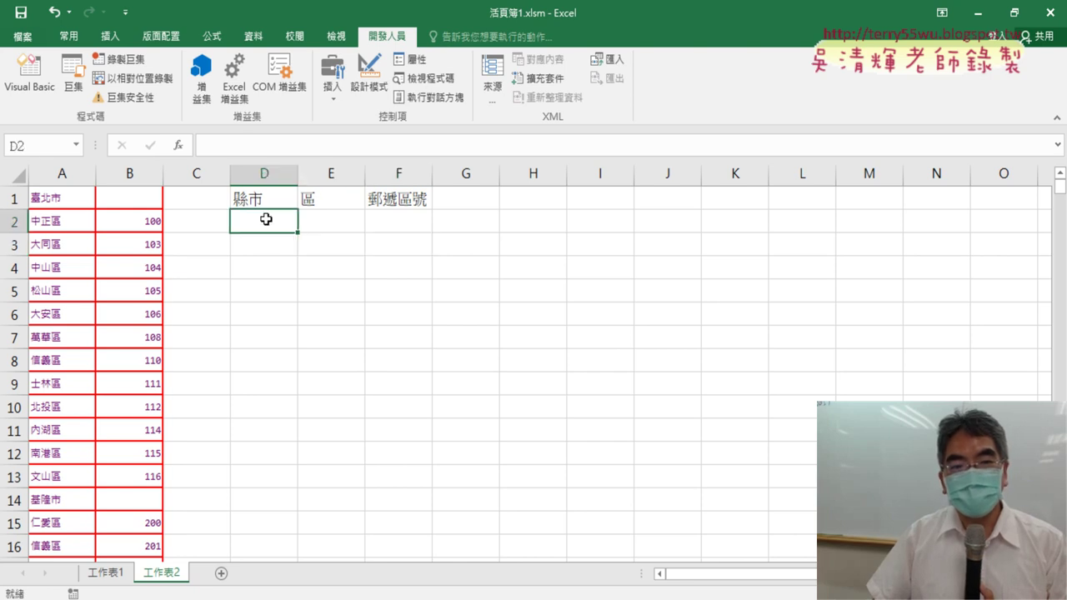
Step: Select cell D3 on 工作表2, then go back to D2
click(265, 247)
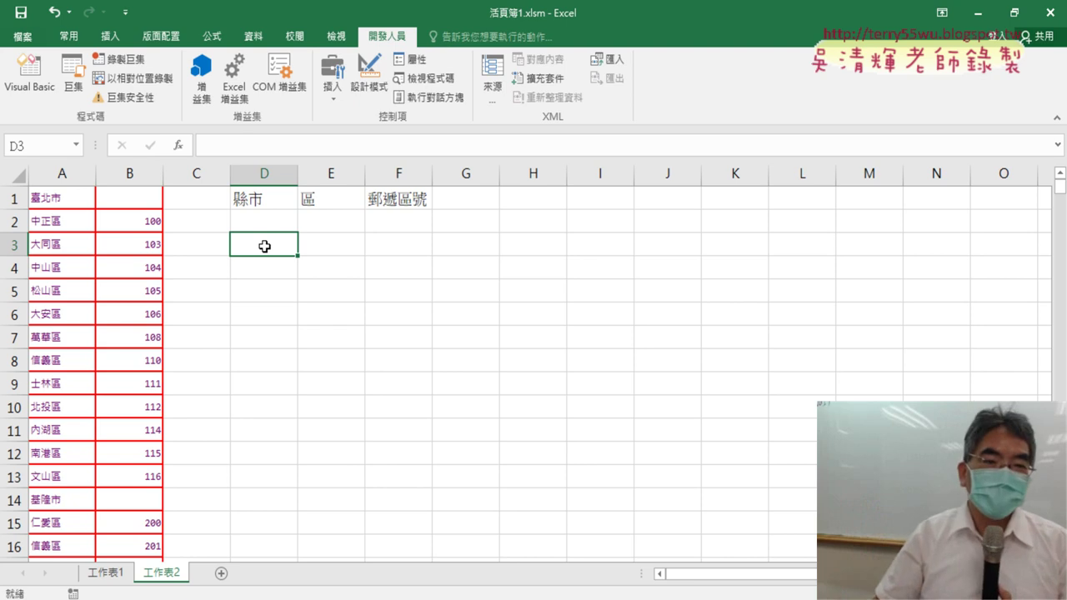
click(252, 221)
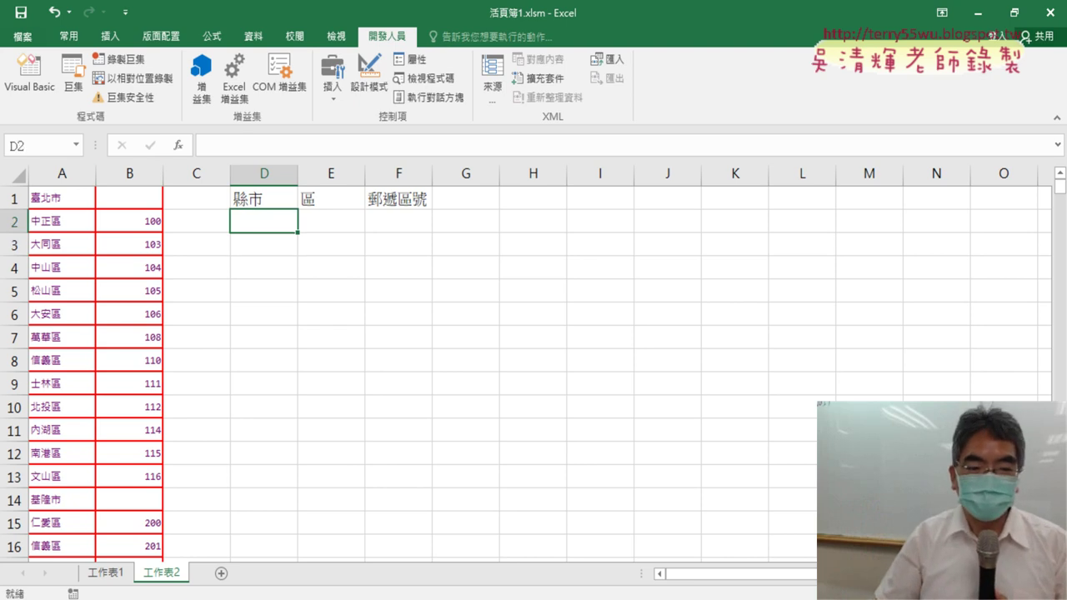
Step: Scroll the Google Docs notes to the 郵遞區號合併2 code, highlight its first lines, return to Excel
click(148, 484)
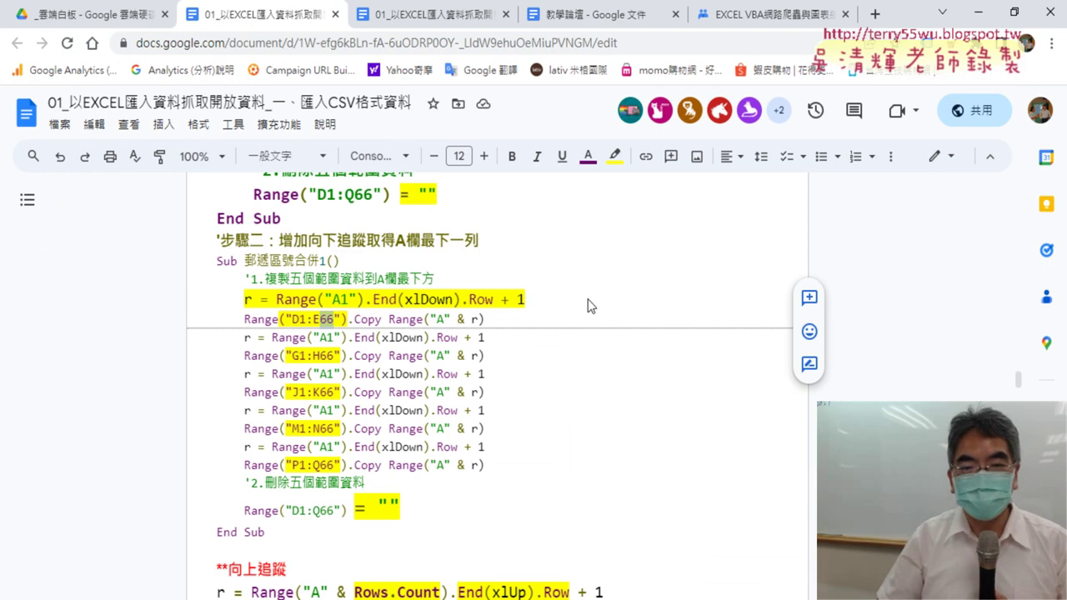
scroll(594, 300, down, 3)
scroll(598, 298, down, 2)
scroll(598, 297, down, 2)
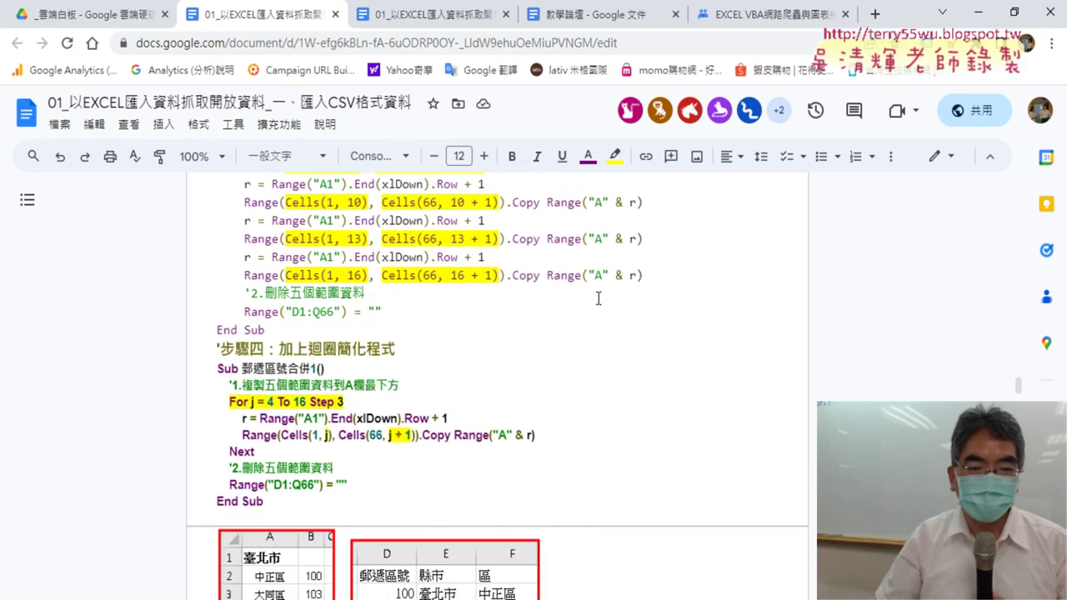
scroll(598, 298, down, 4)
scroll(597, 301, down, 5)
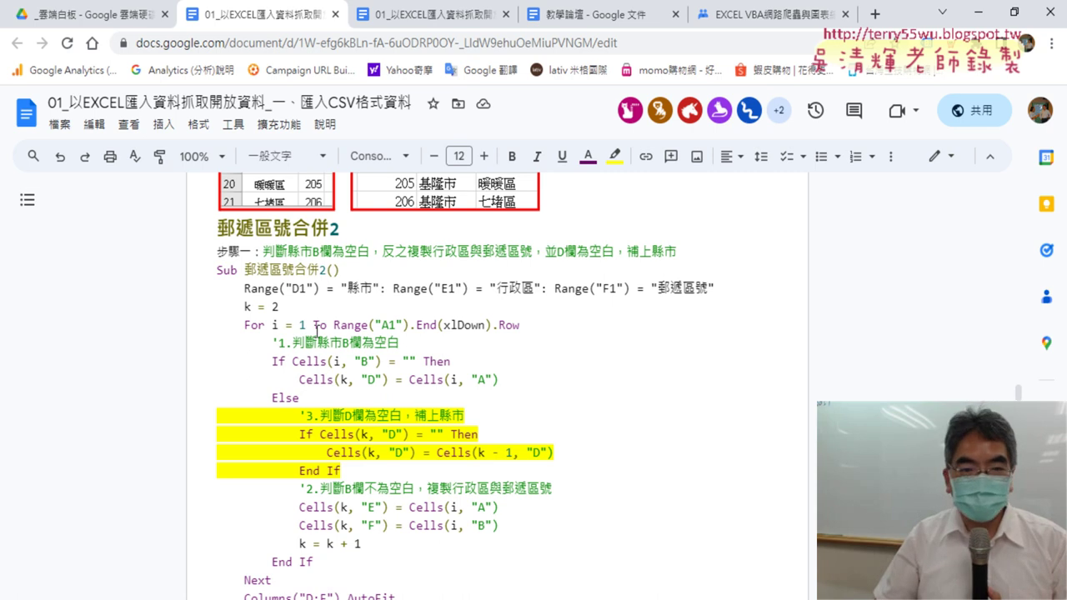
mouse_move(211, 270)
mouse_down()
mouse_move(341, 270)
mouse_move(280, 307)
mouse_move(333, 488)
mouse_move(267, 581)
mouse_move(395, 588)
mouse_move(388, 477)
mouse_up()
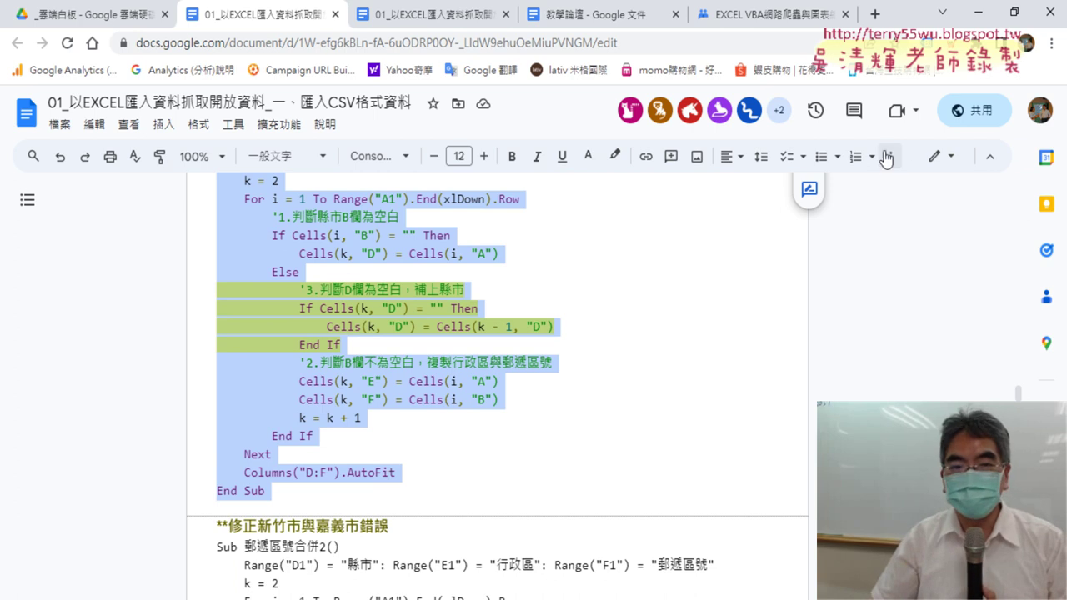
key(alt+Tab)
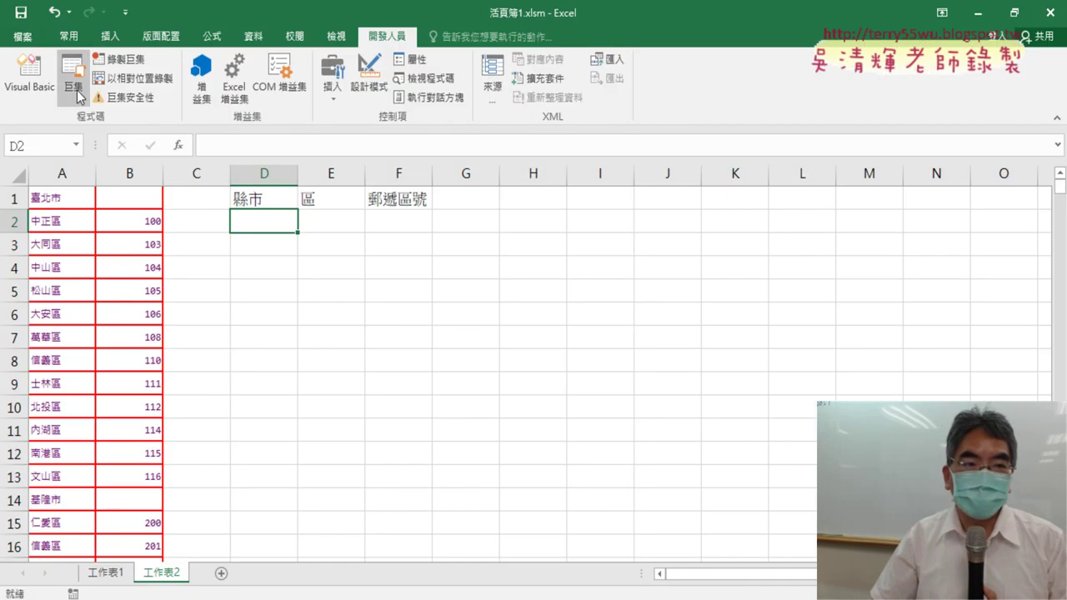
Step: Show the 郵遞區號合併2 code beside column D and highlight the statement writing 縣市 into D1
click(29, 73)
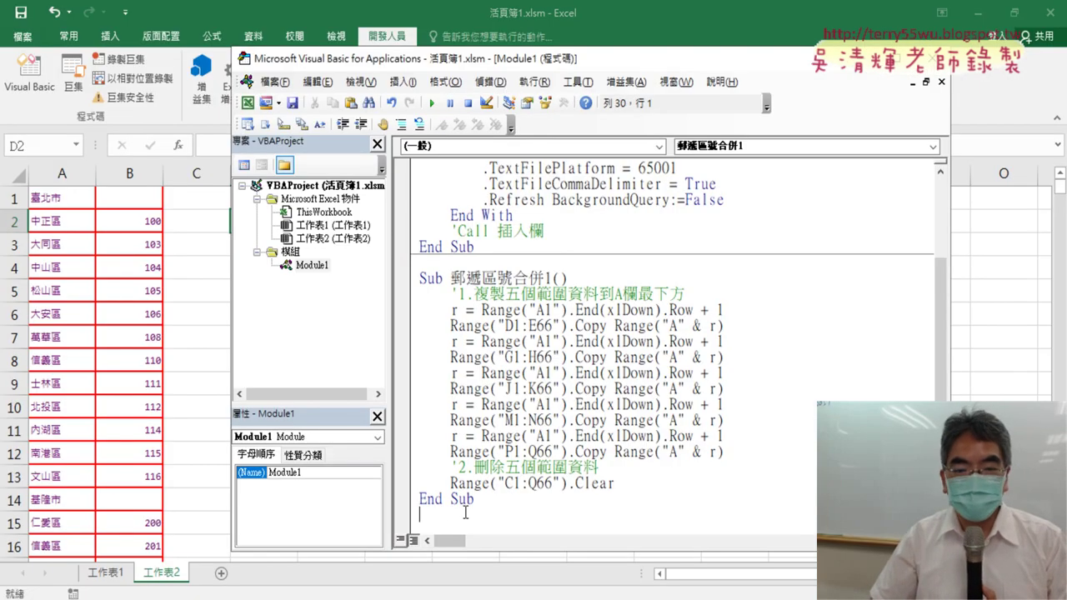
scroll(466, 512, down, 2)
key(ctrl+v)
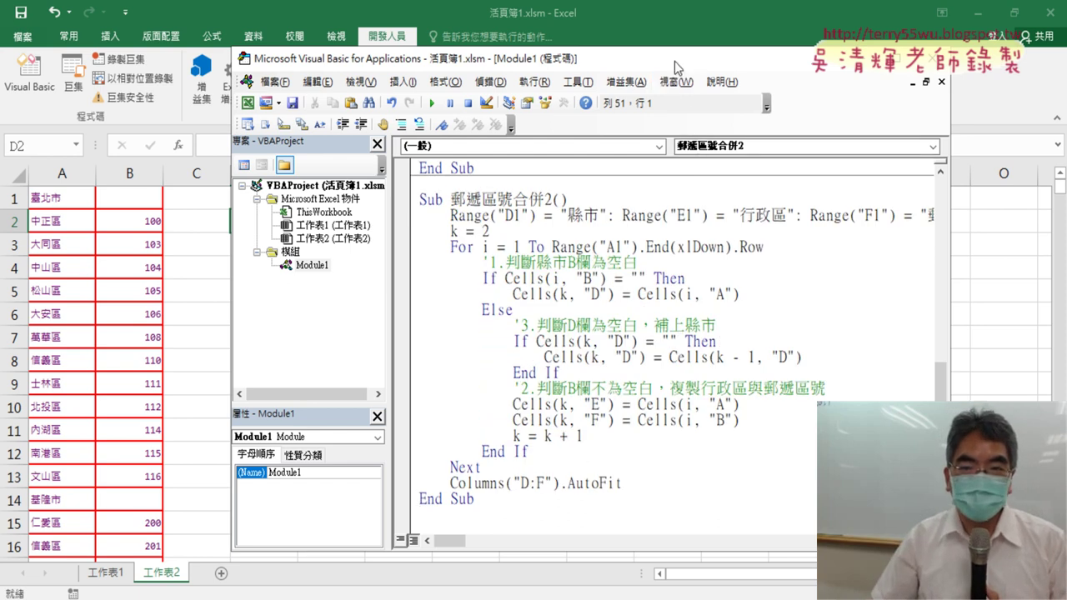
drag(674, 61, 742, 57)
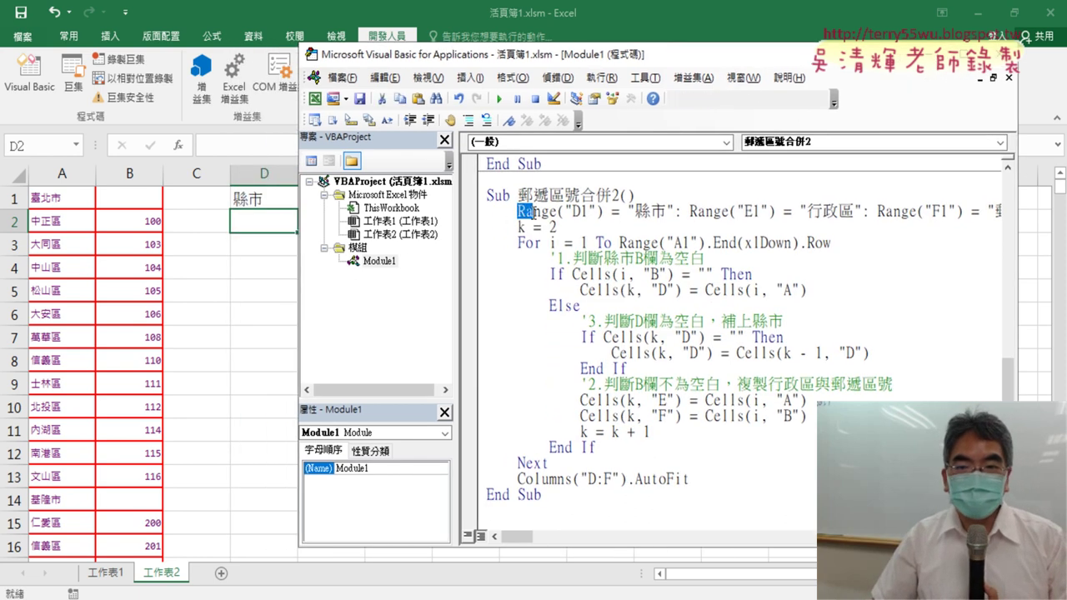
drag(517, 211, 665, 208)
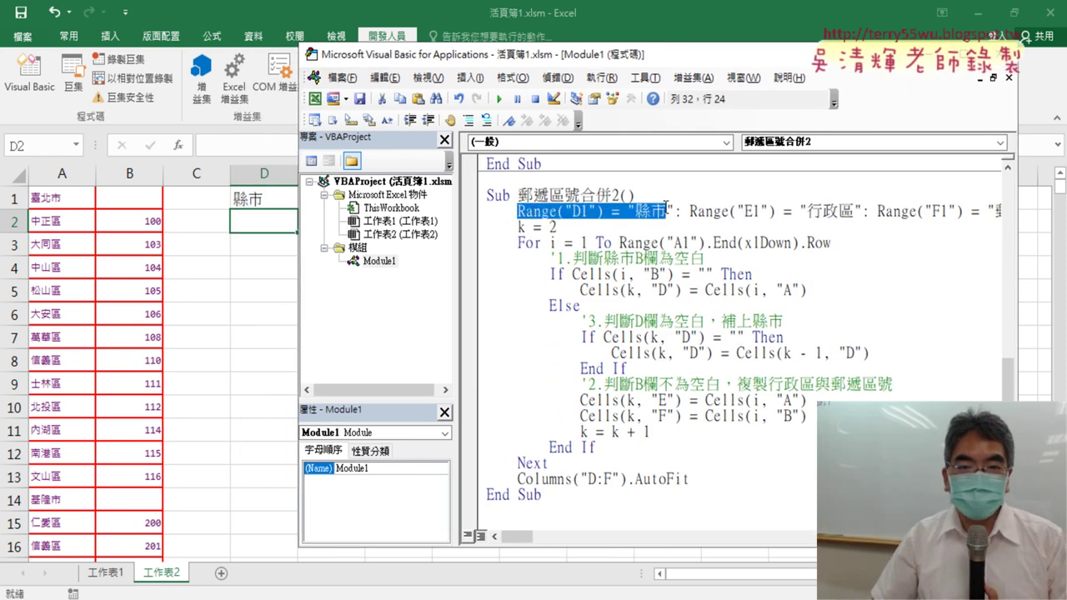
Step: Clear the D1:F1 headers and begin stepping through 郵遞區號合併2 with F8
click(269, 199)
drag(284, 202, 394, 197)
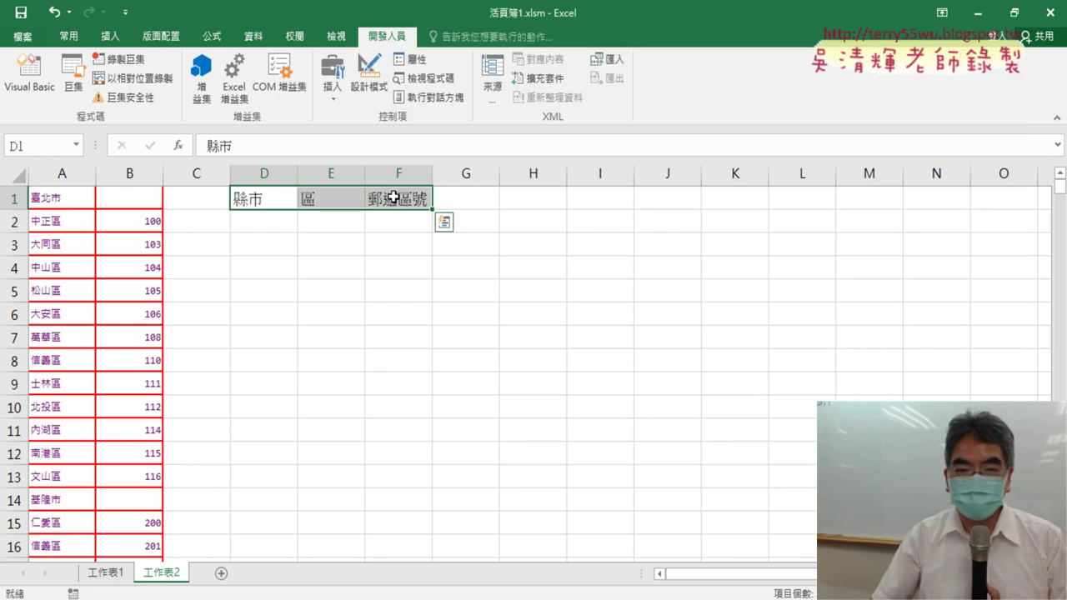
key(Delete)
click(29, 74)
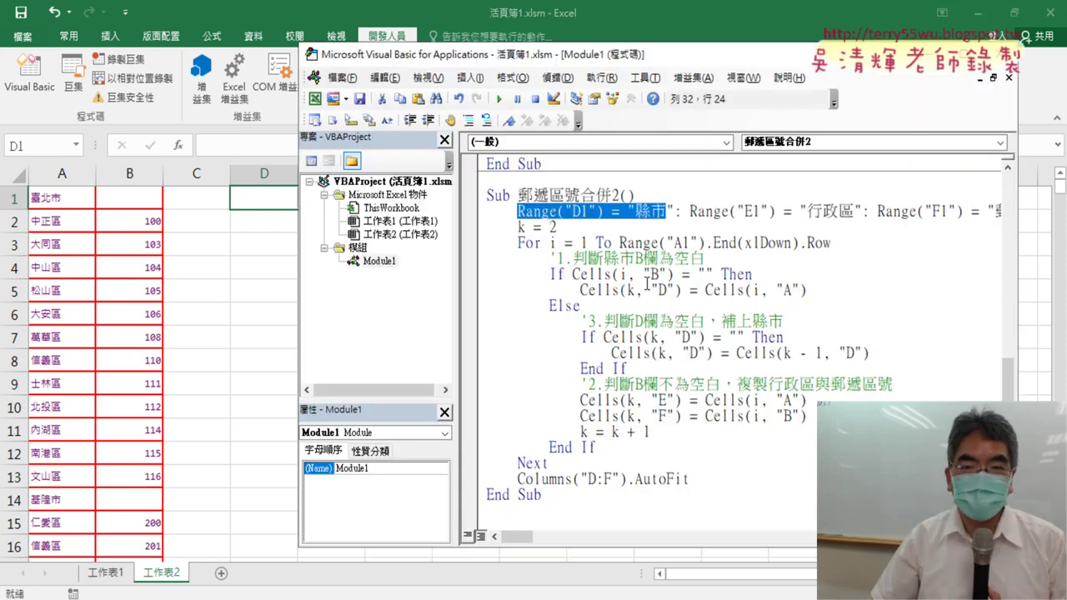
key(F8)
key(F8)
key(F8)
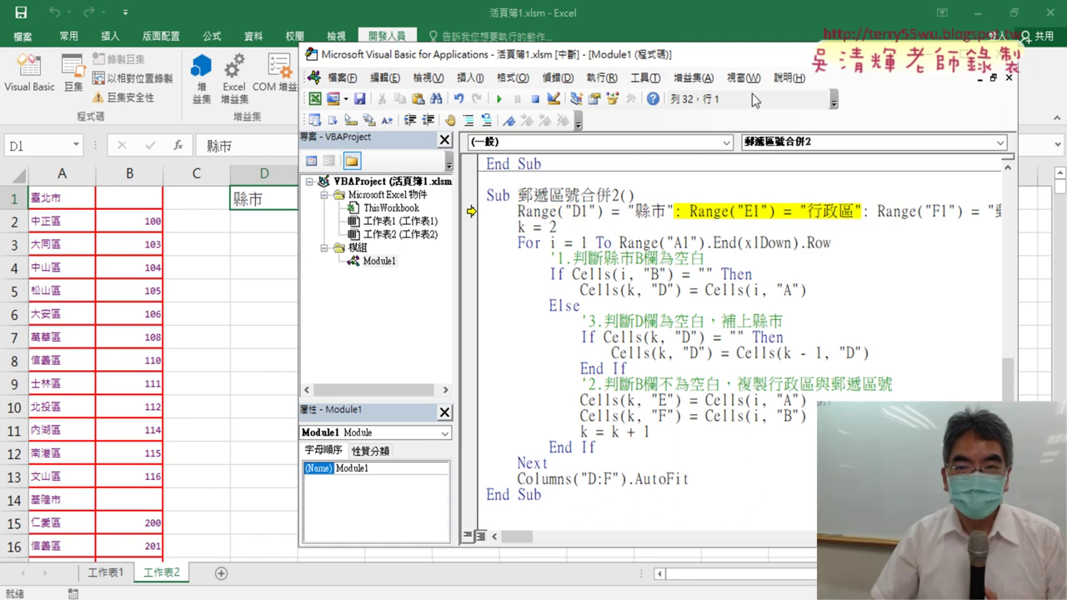
Step: Step past the E1 and F1 header lines and k = 2, pausing at the For loop
drag(700, 54, 572, 234)
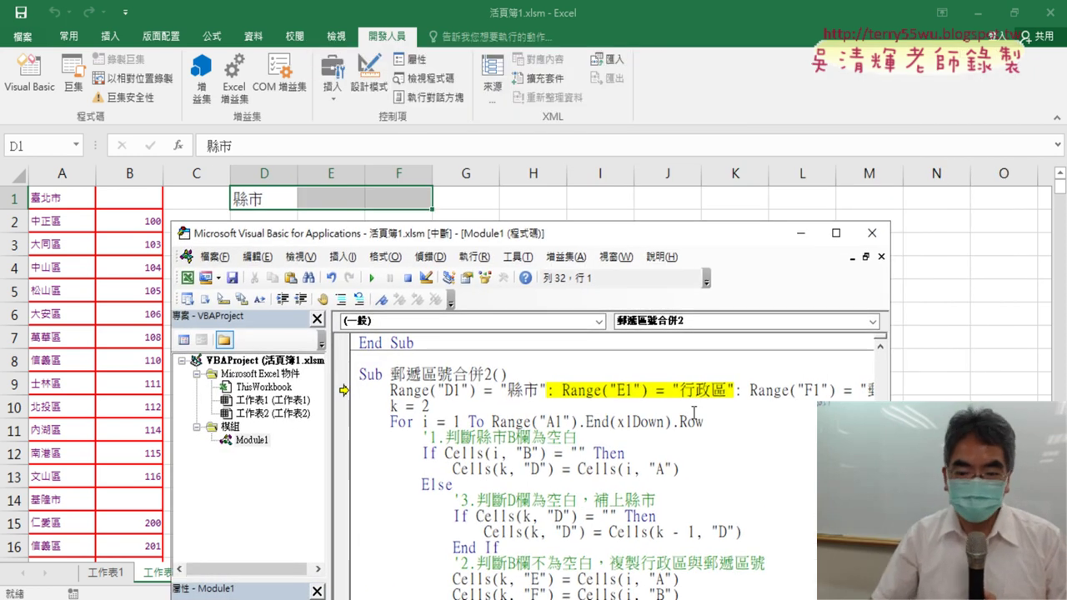
key(F8)
key(F8)
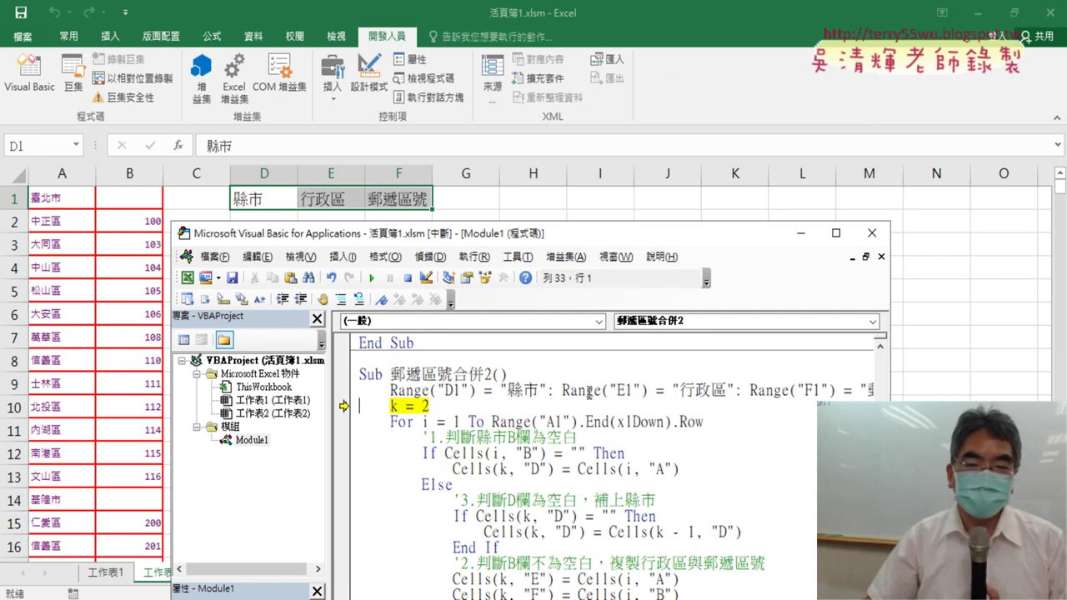
drag(601, 236, 864, 60)
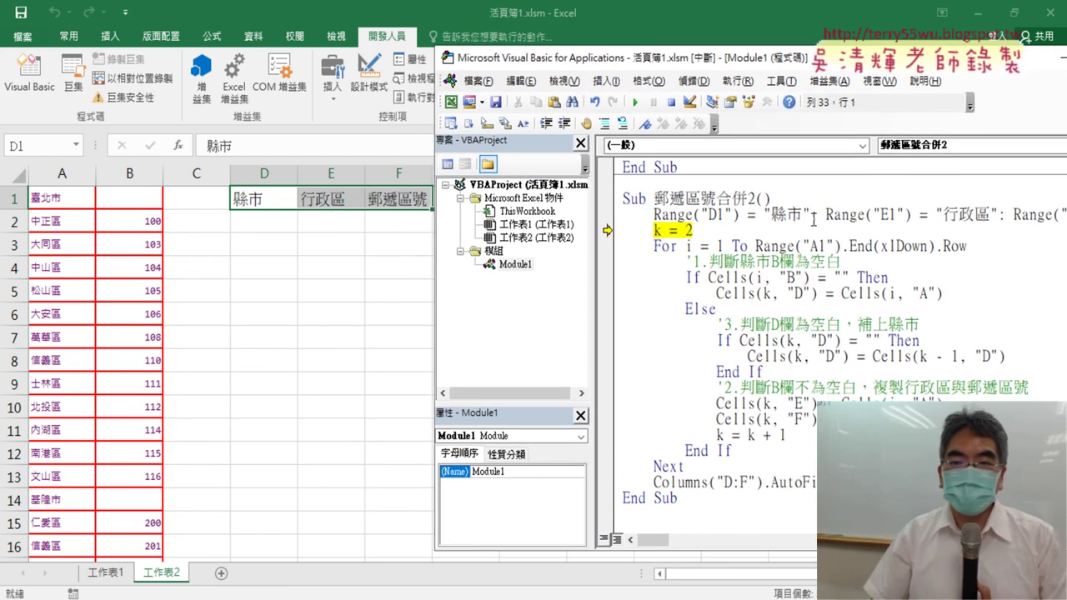
drag(654, 231, 693, 231)
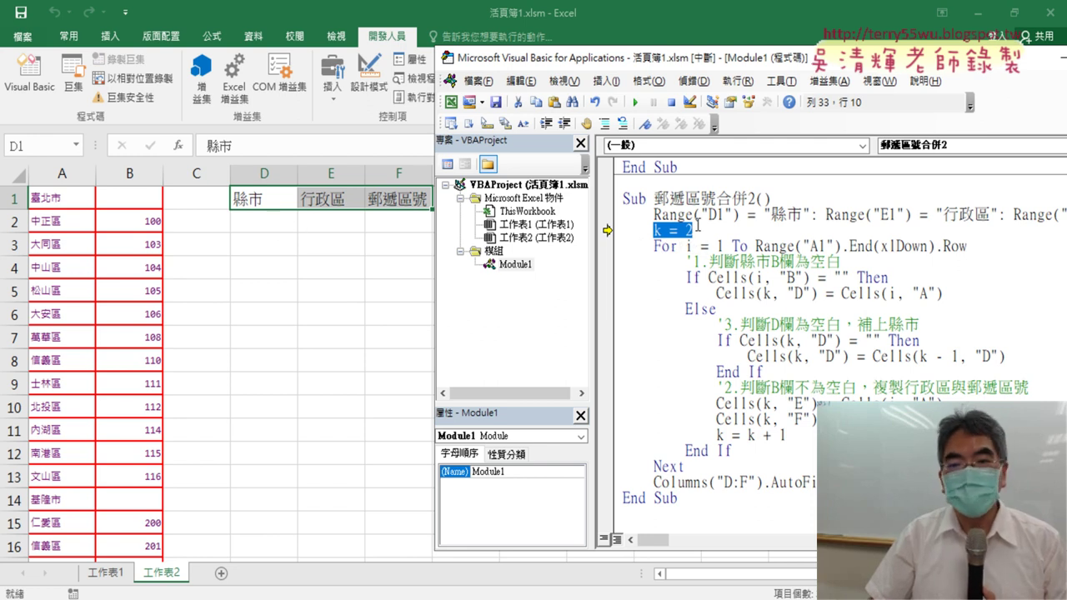
key(F8)
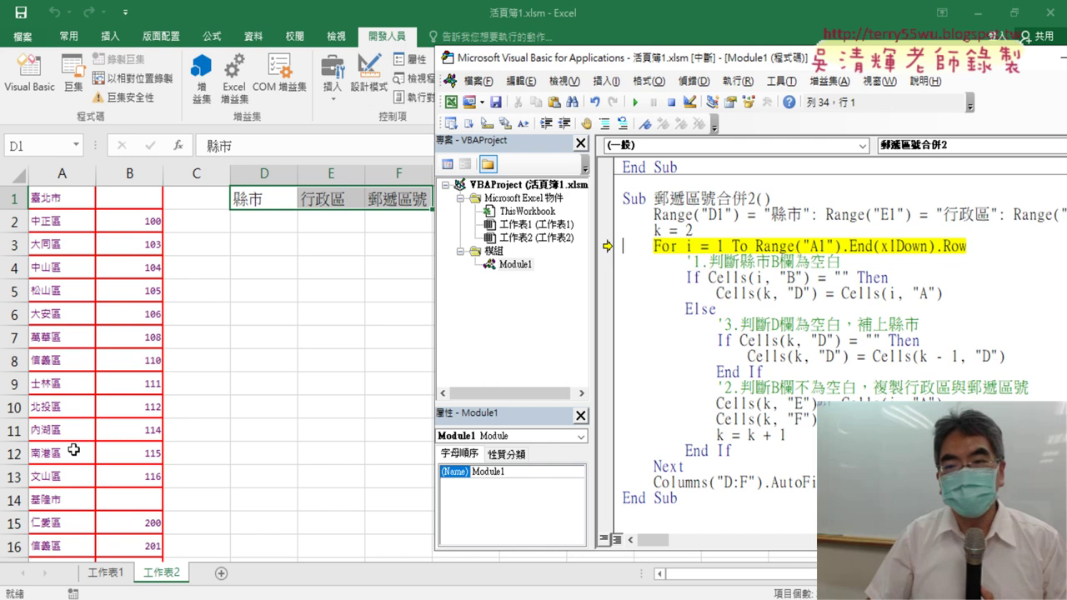
drag(756, 246, 967, 246)
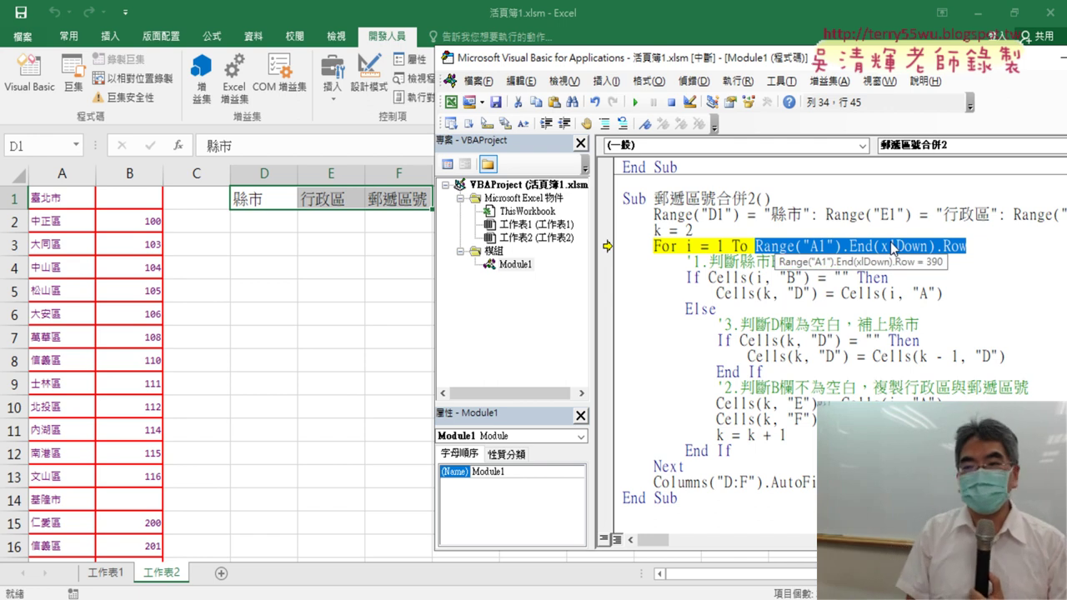
Step: Check column A's last row, then step the first loop pass so D2 gets 臺北市
click(82, 195)
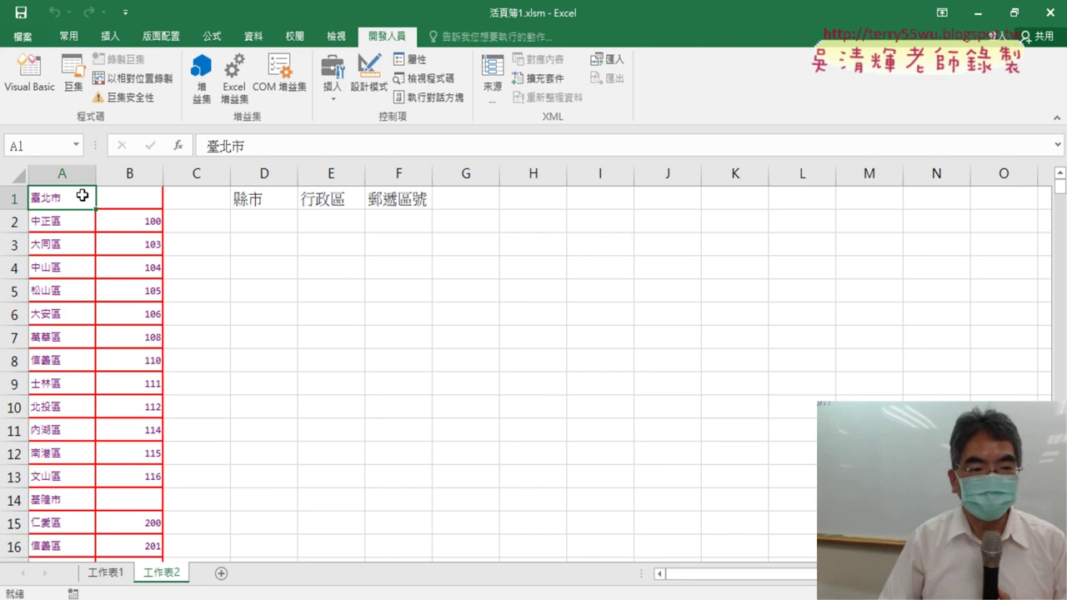
key(ctrl+Down)
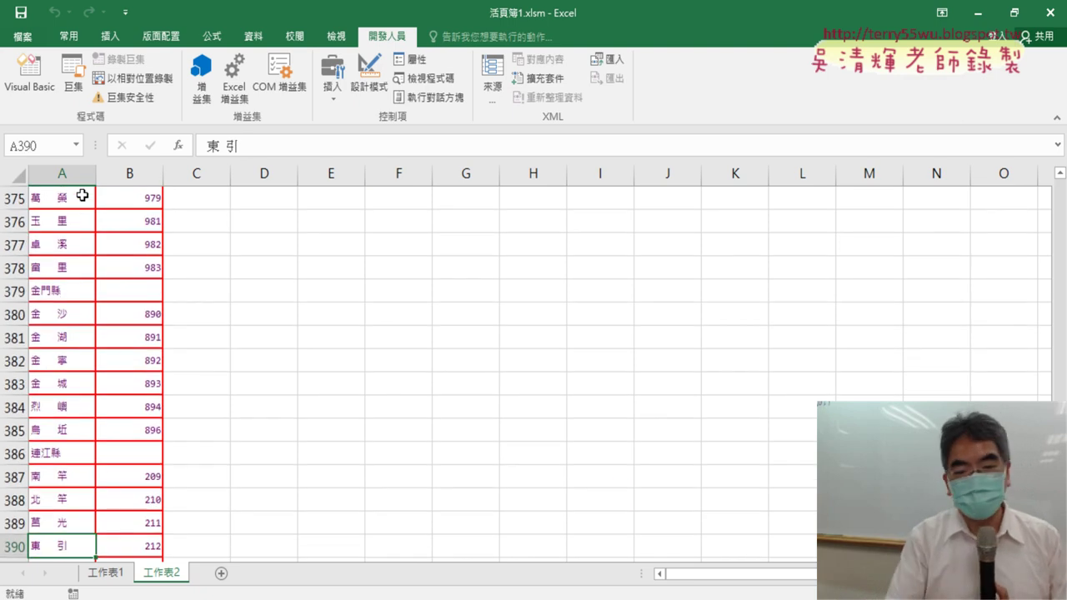
key(ctrl+Up)
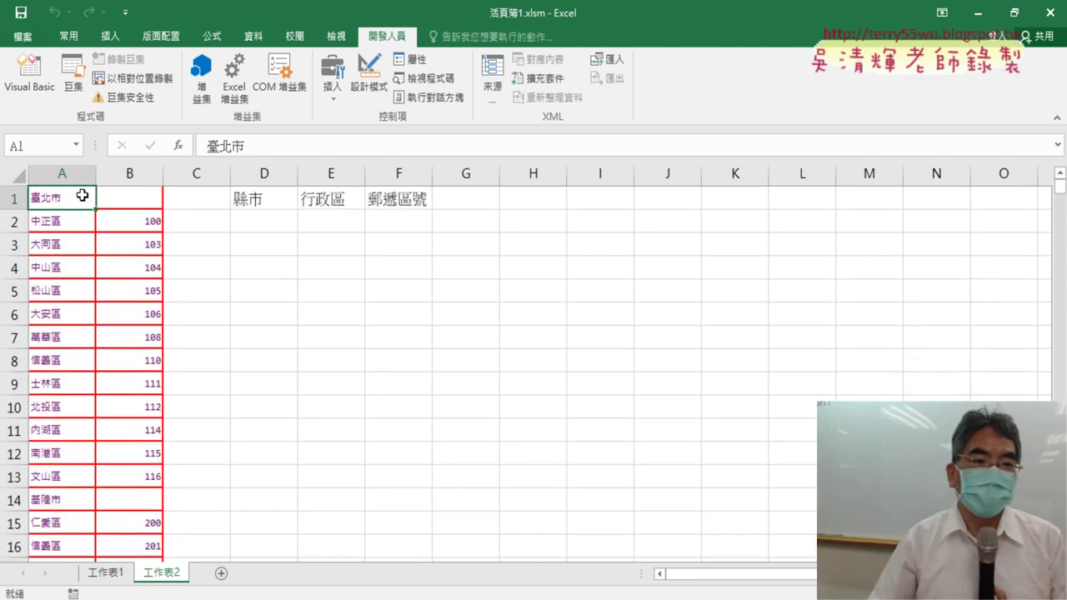
click(29, 75)
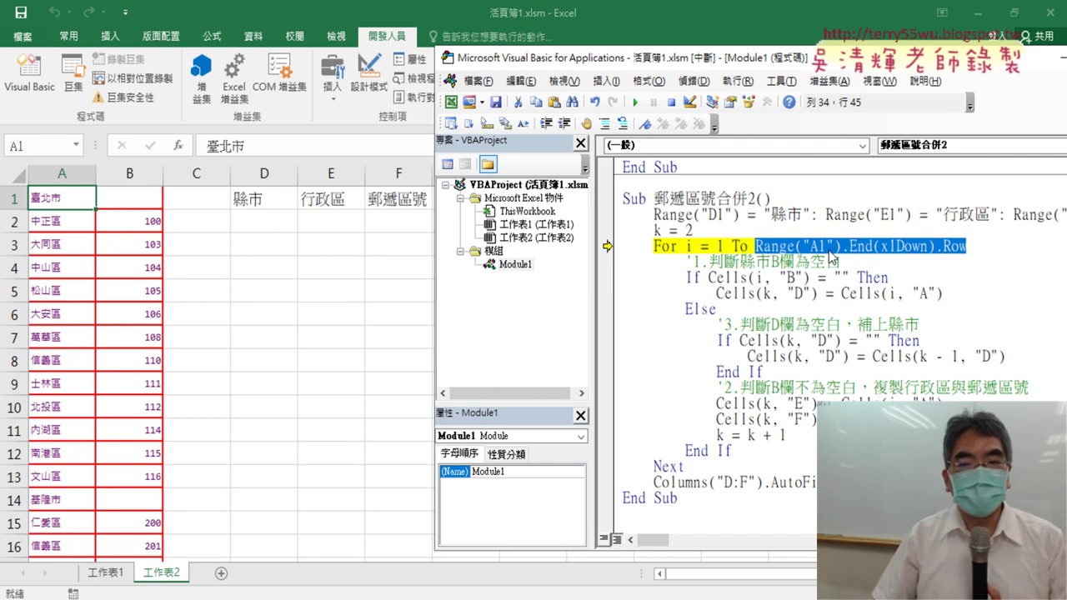
key(F8)
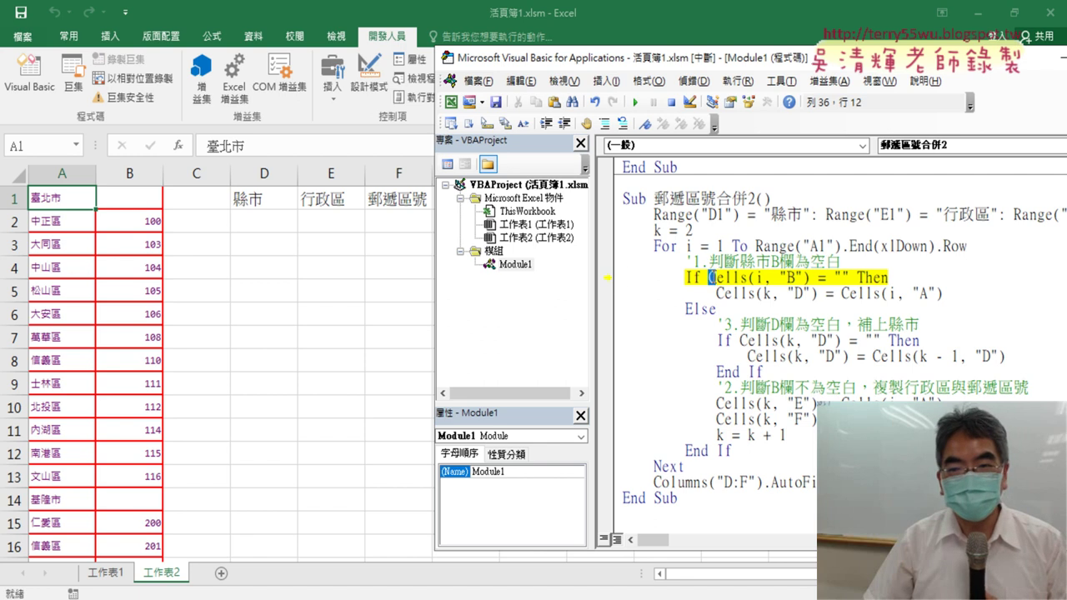
drag(709, 278, 830, 288)
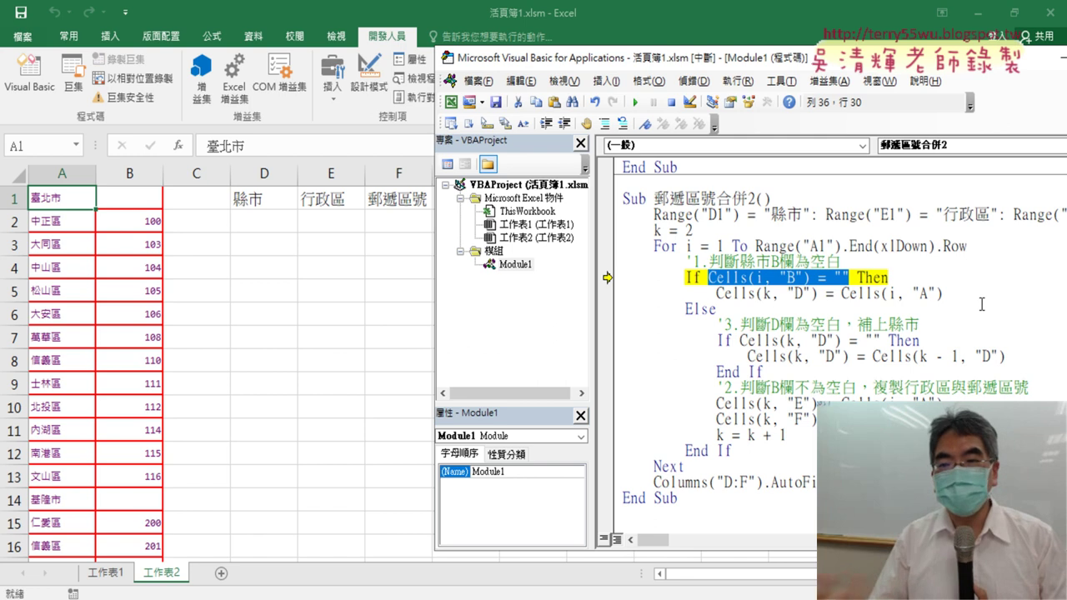
key(F8)
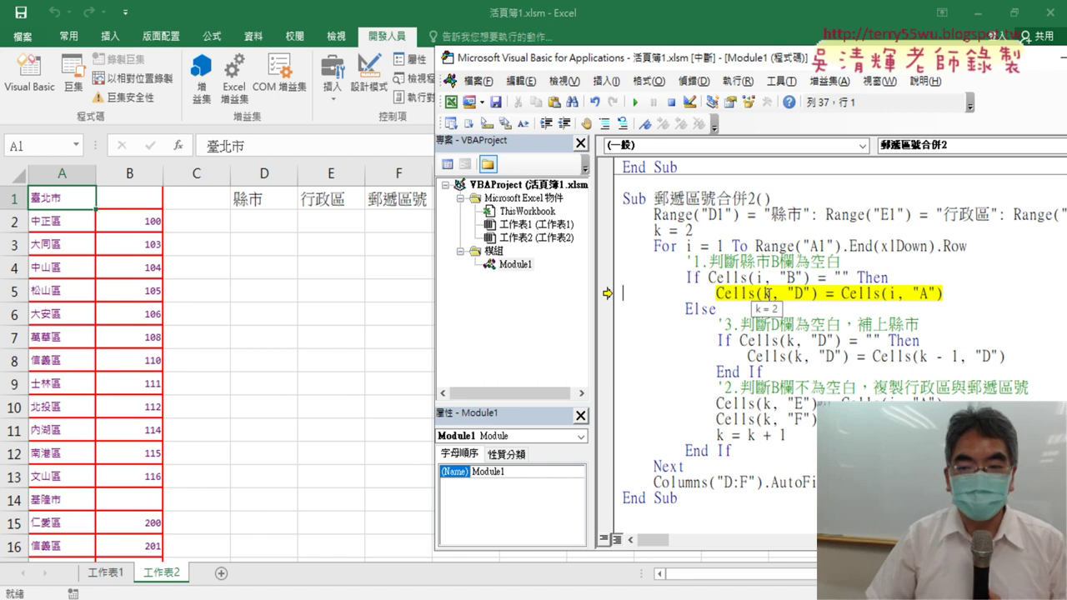
key(F8)
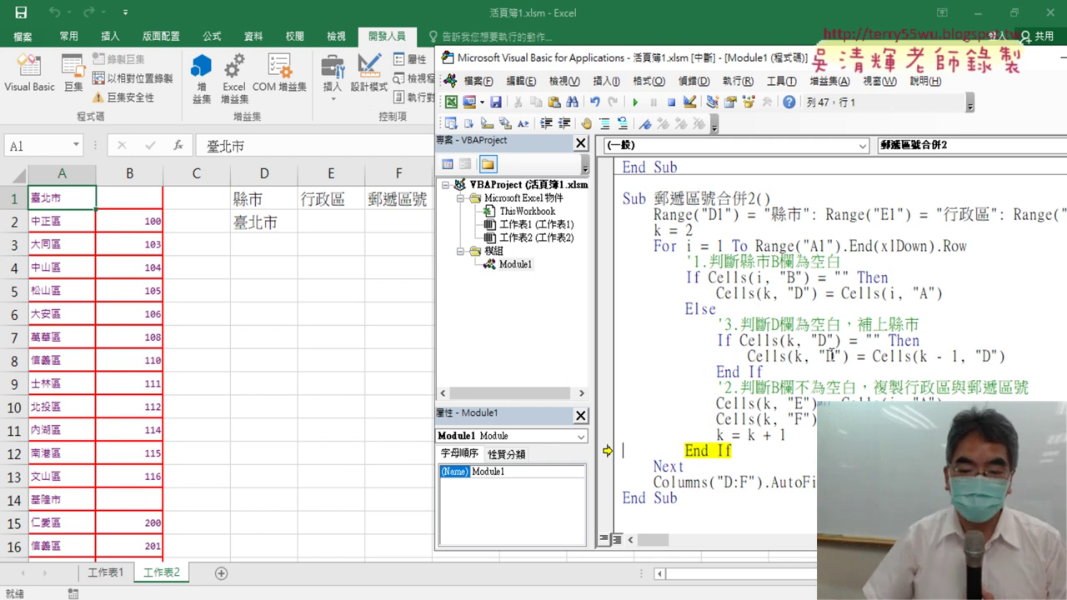
Step: Keep stepping so 中正區 and 100 fill E2:F2 and the counter k advances to 3
key(F8)
key(F8)
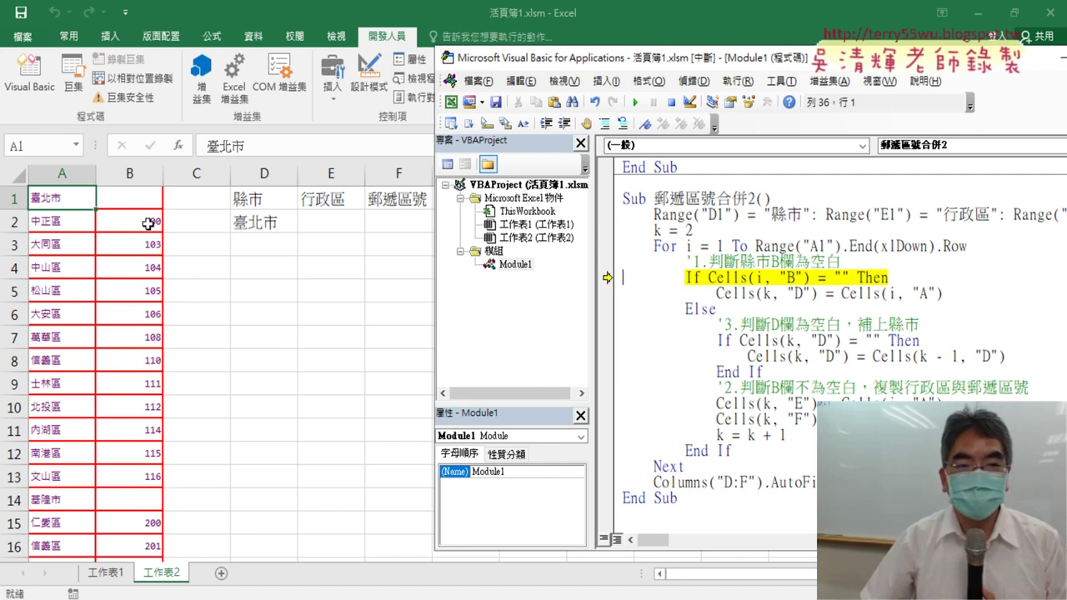
key(F8)
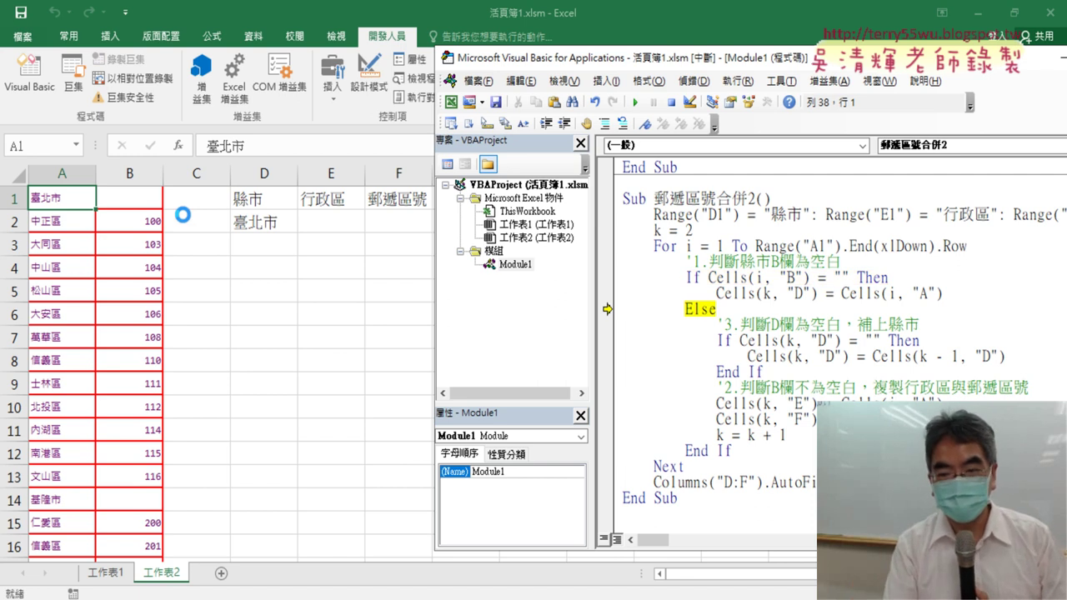
key(F8)
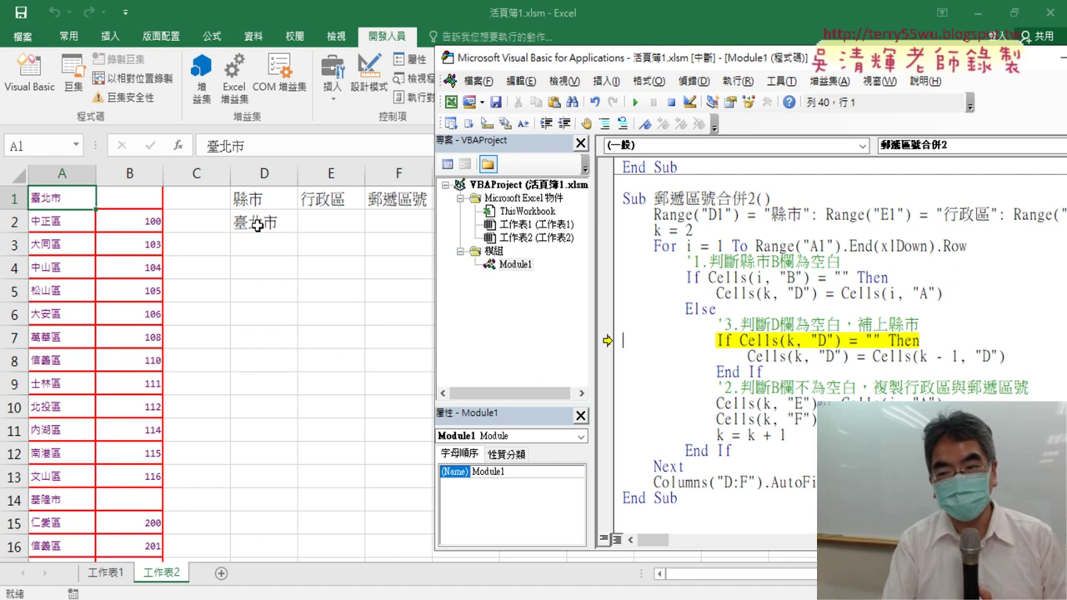
key(F8)
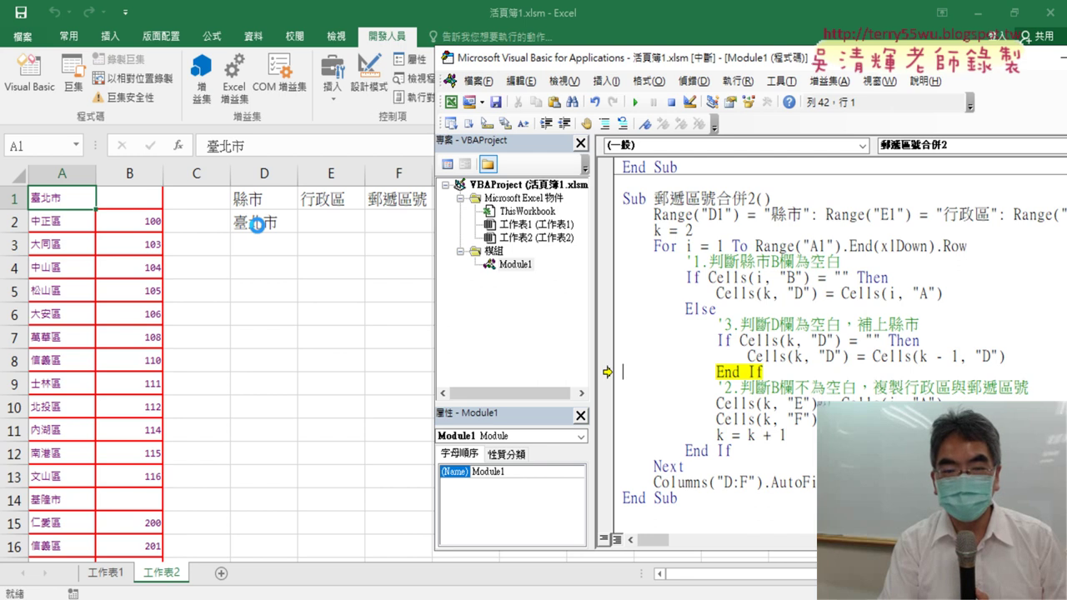
key(F8)
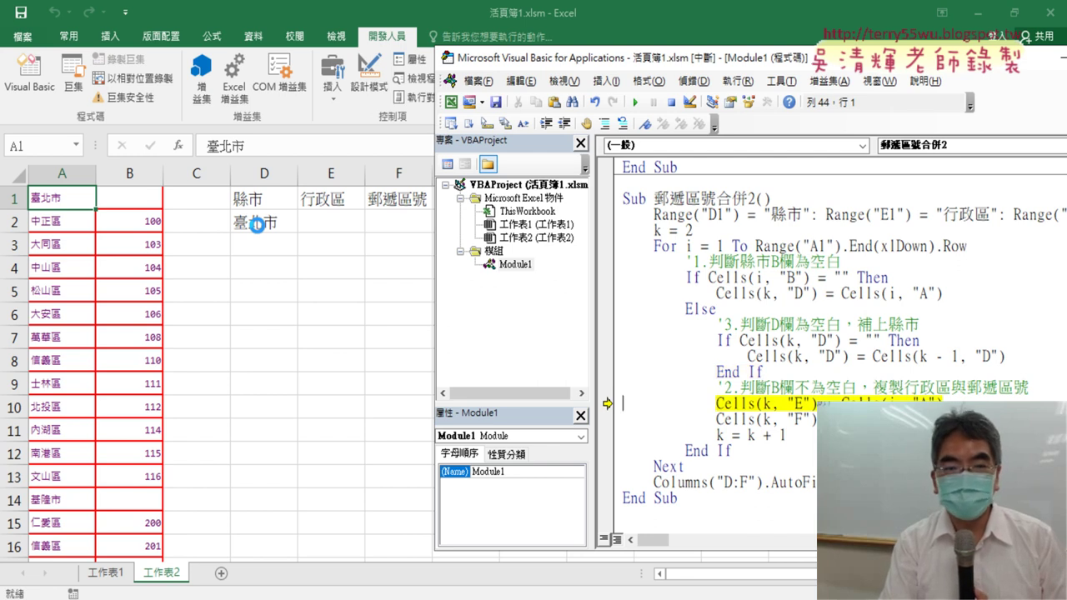
key(F8)
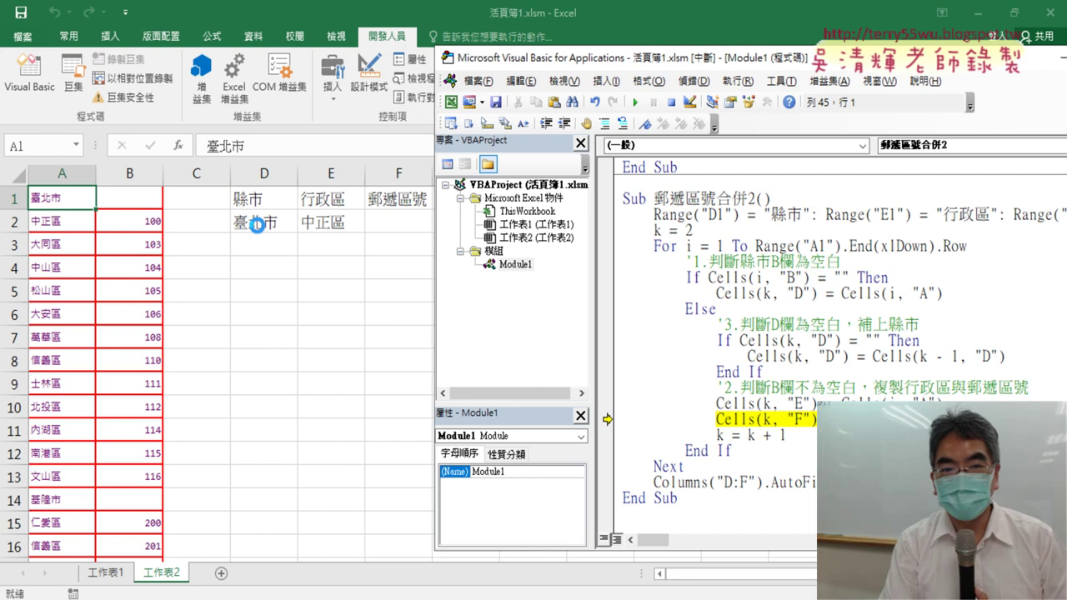
key(F8)
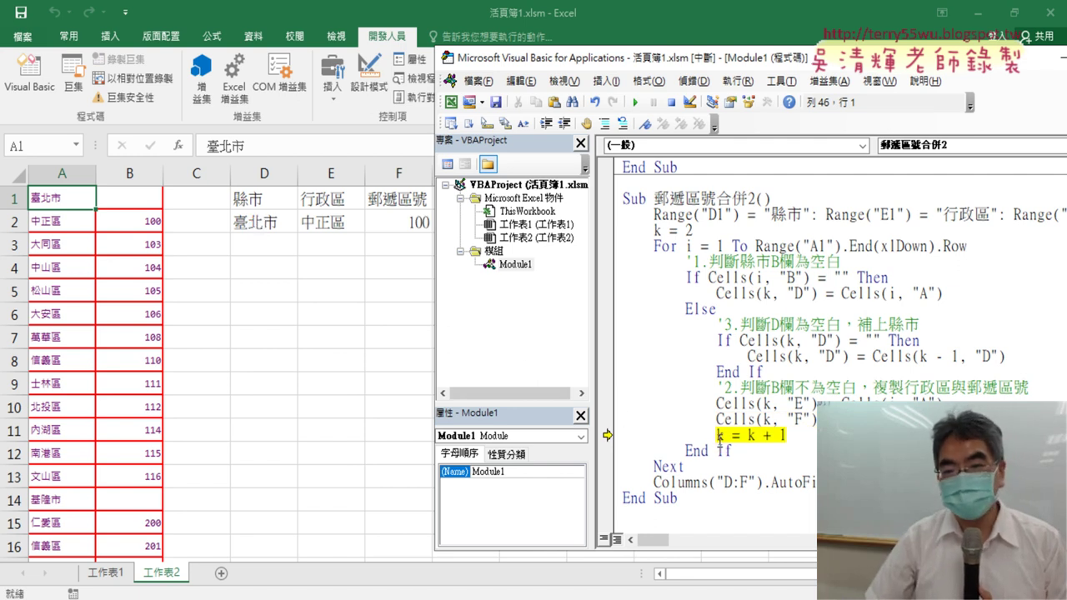
drag(789, 435, 772, 435)
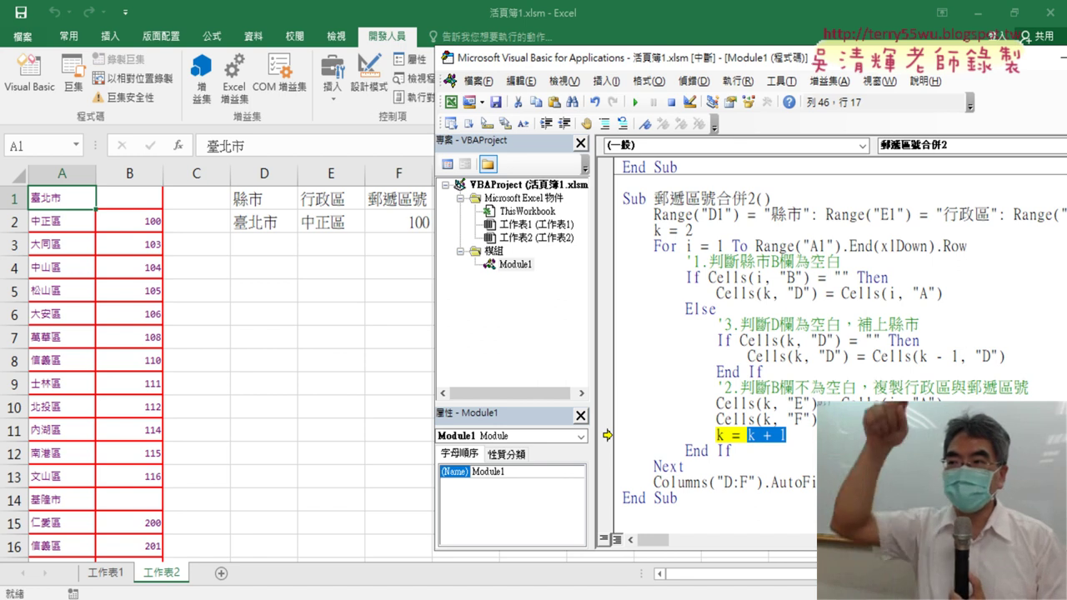
key(F8)
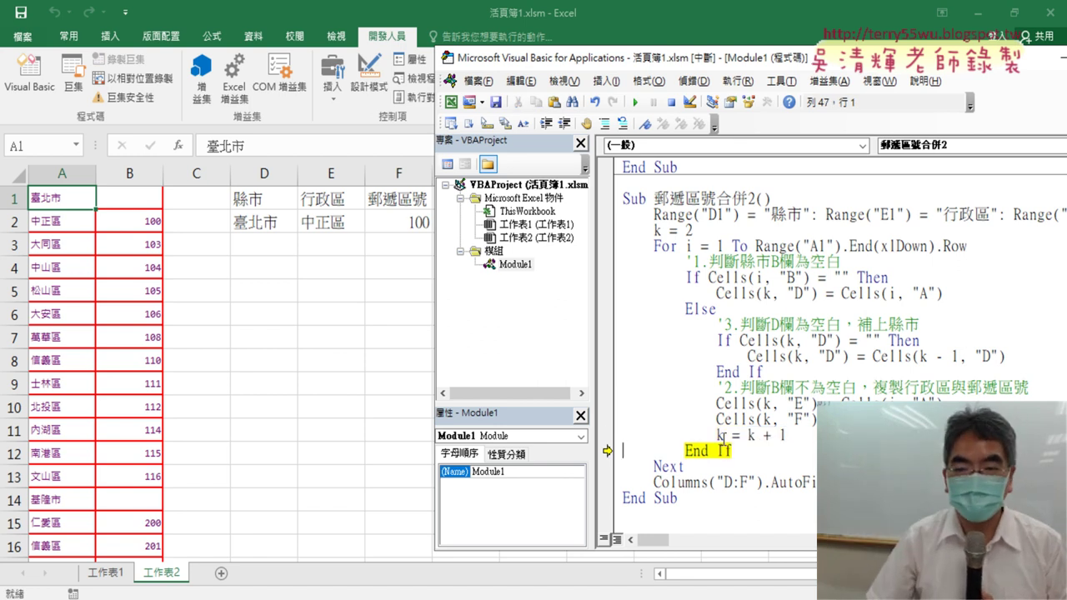
key(F8)
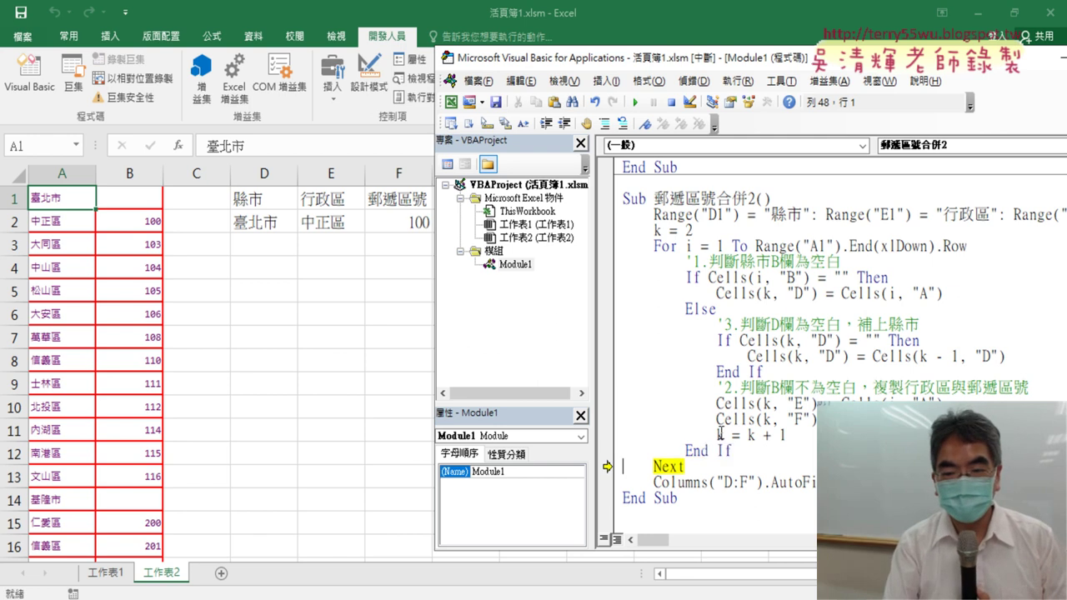
key(F8)
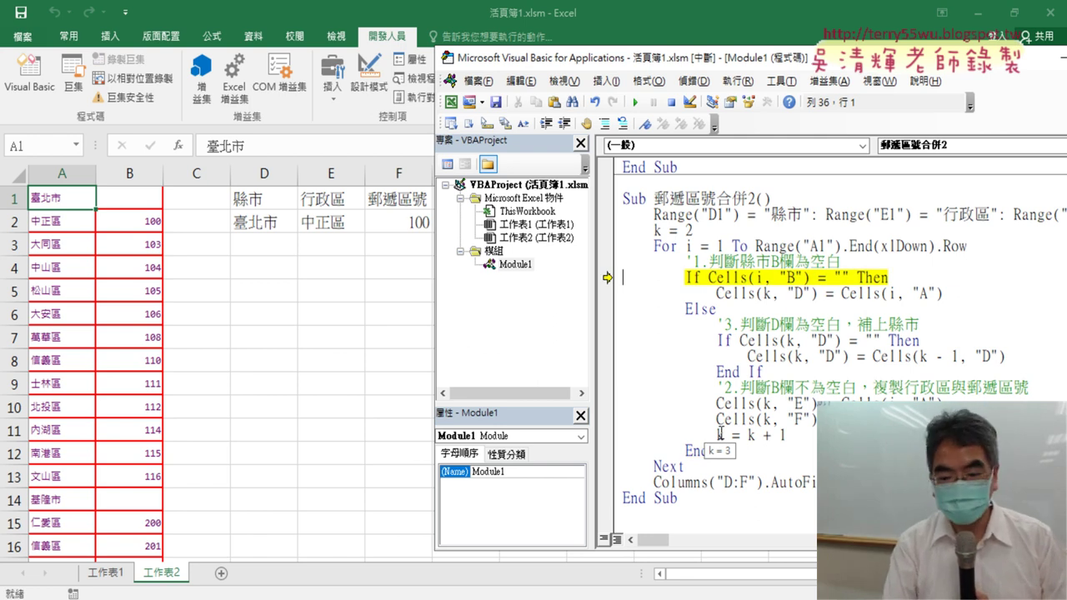
Step: Step through the missing-county block so D3 copies 臺北市 from the row above via k - 1
key(F8)
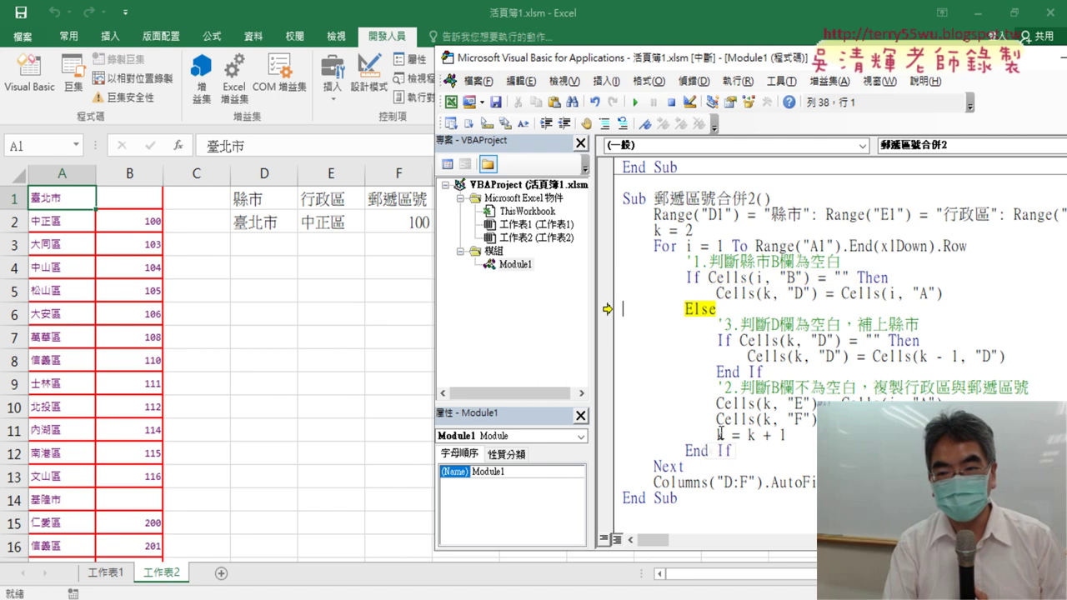
key(F8)
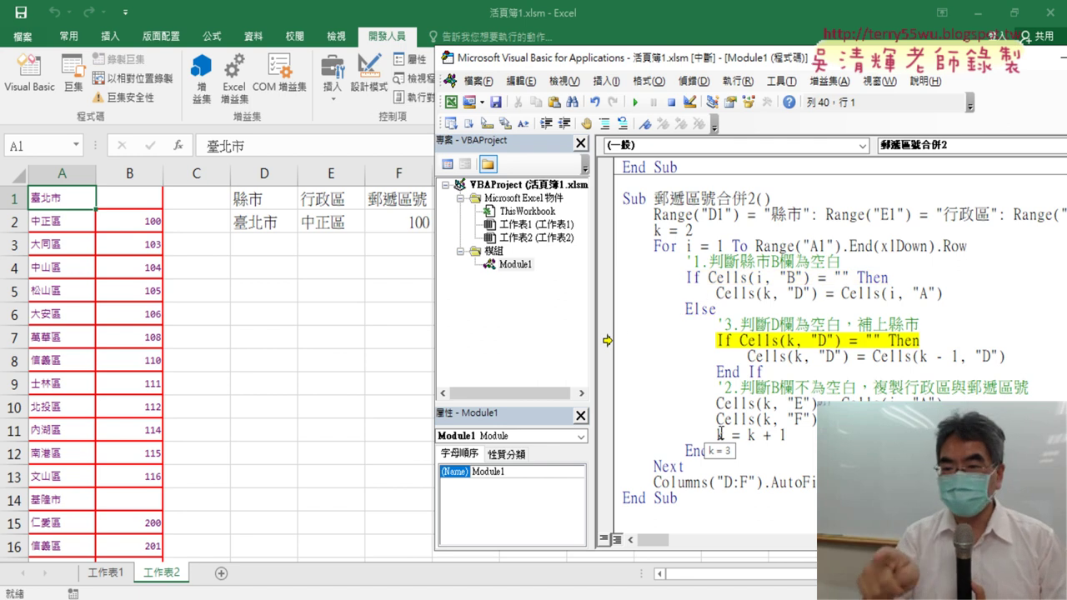
drag(764, 372, 593, 334)
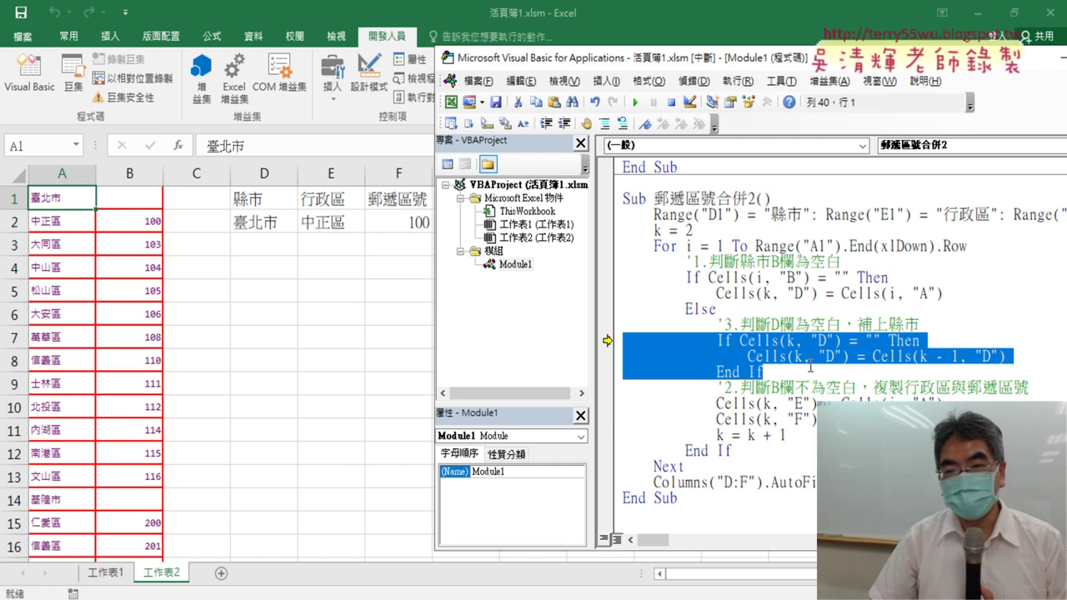
click(873, 357)
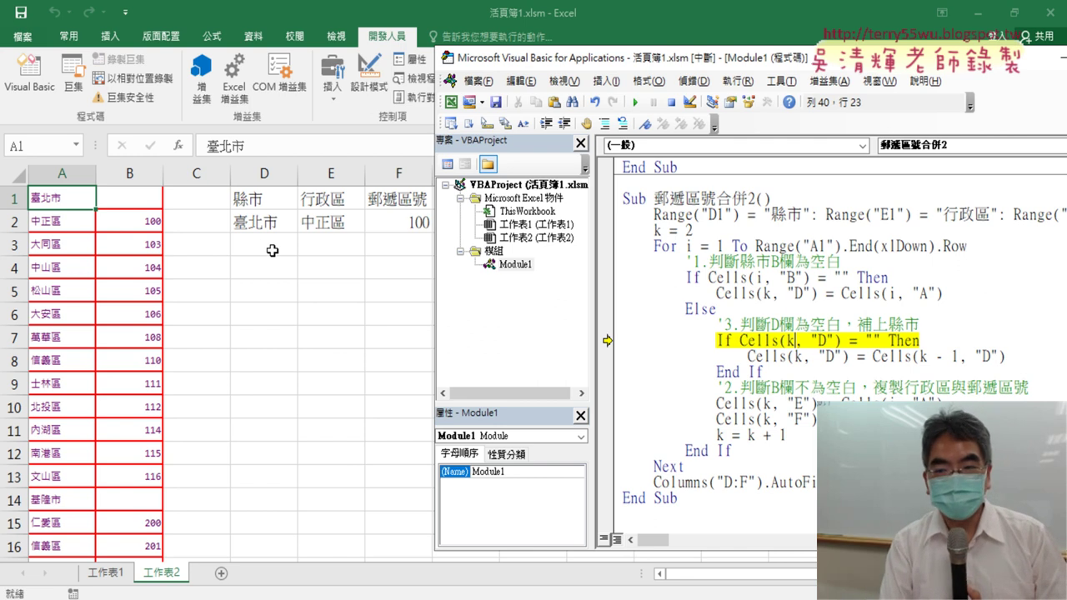
key(F8)
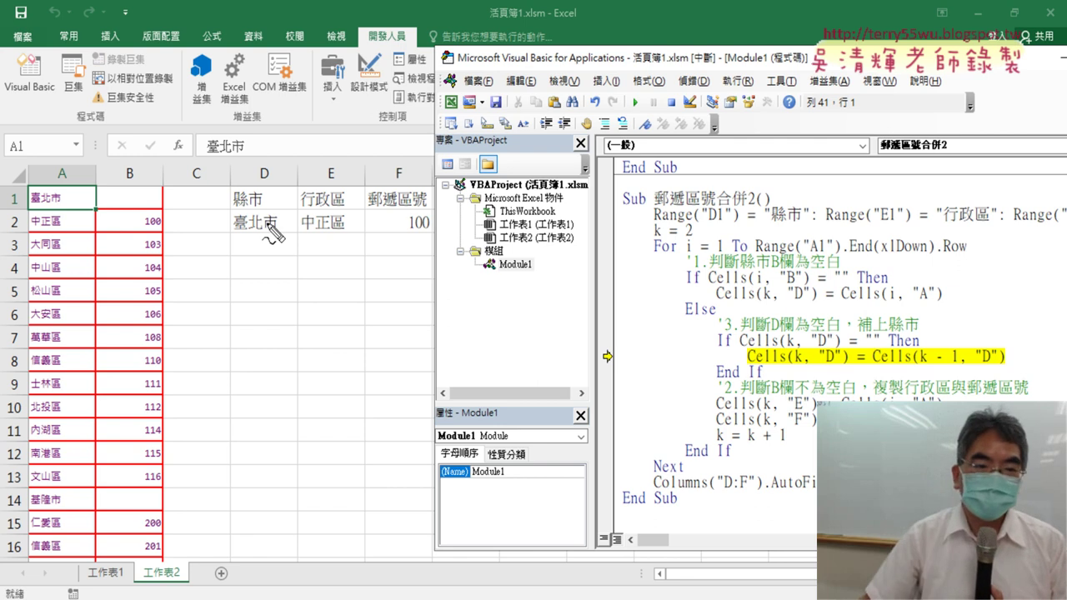
mouse_move(273, 235)
mouse_down()
mouse_move(265, 218)
mouse_move(223, 243)
mouse_move(235, 249)
mouse_up()
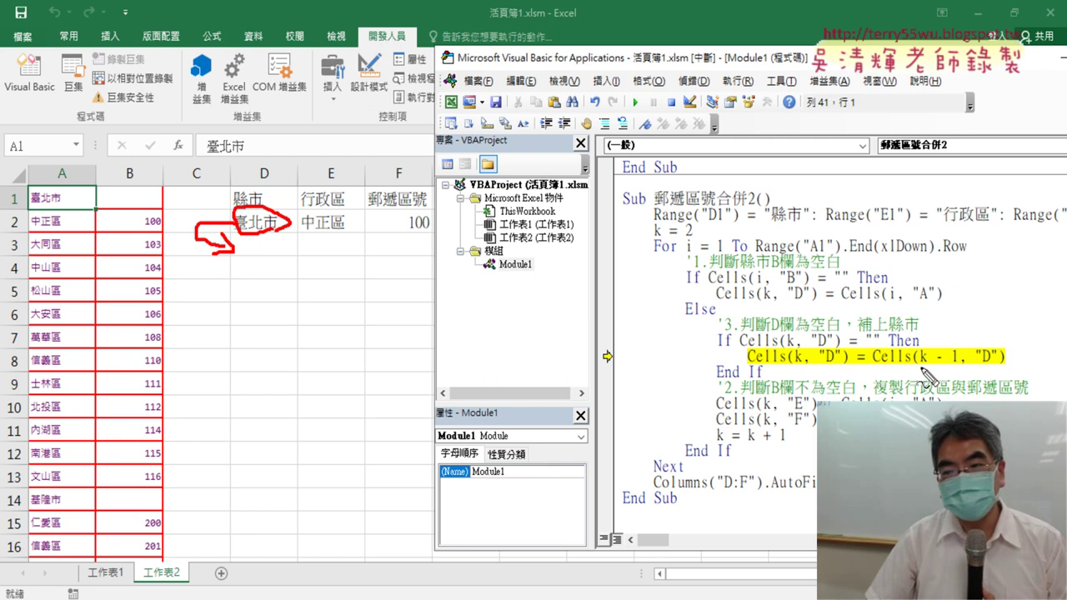
drag(919, 365, 959, 366)
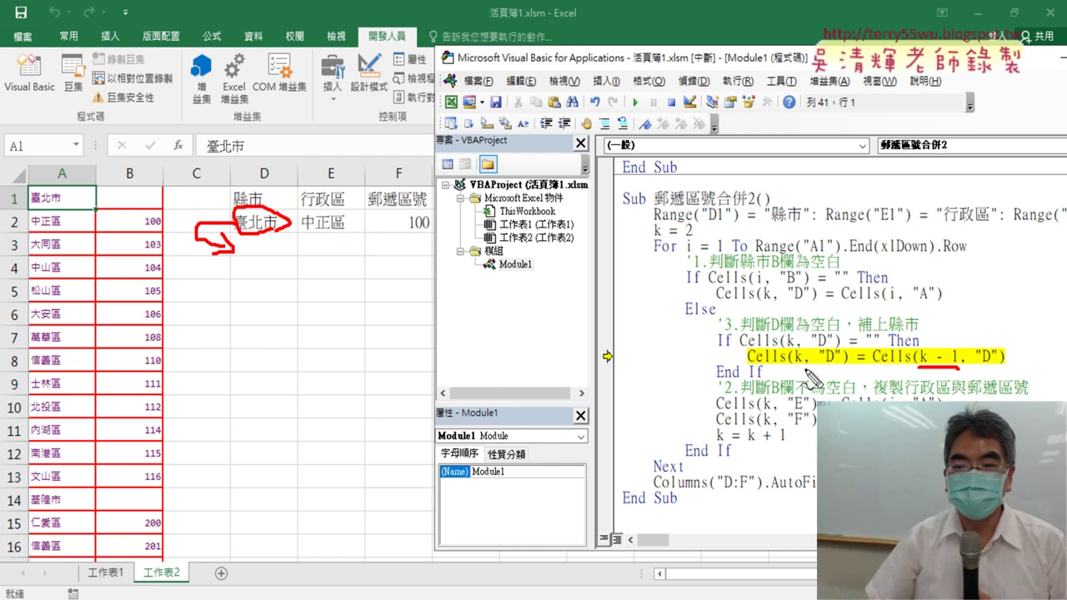
drag(796, 365, 807, 365)
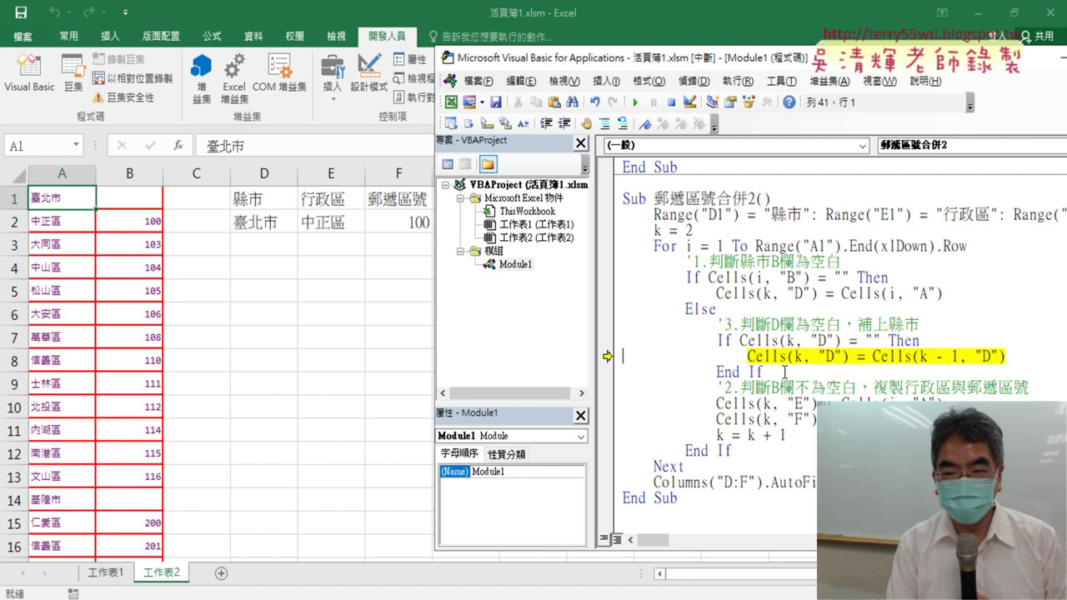
key(F8)
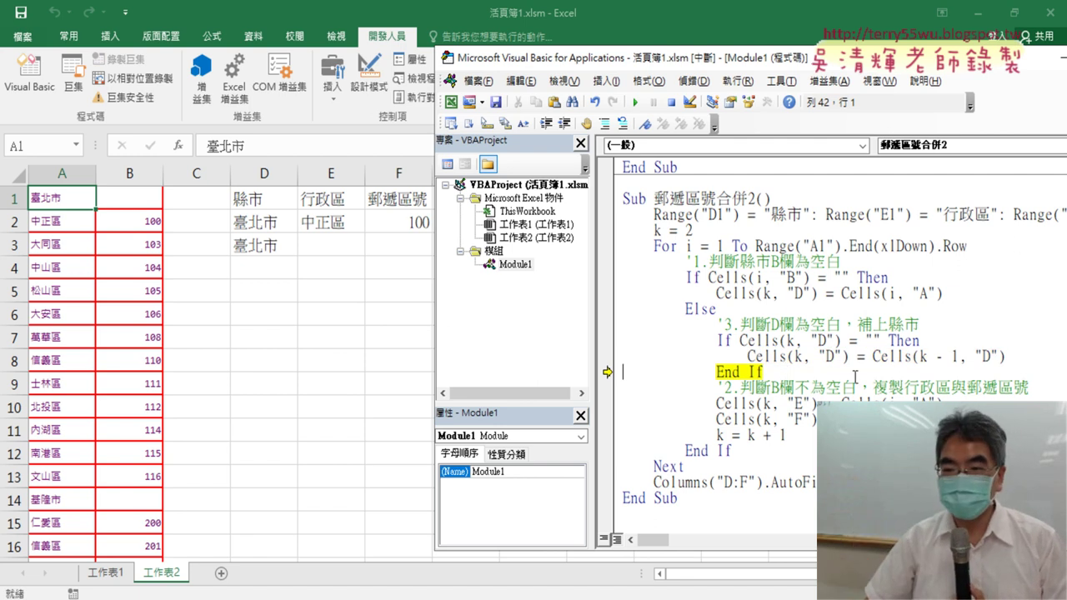
Step: Step the district and postal code into E3:F3, then continue the macro to the end
drag(1005, 356, 872, 357)
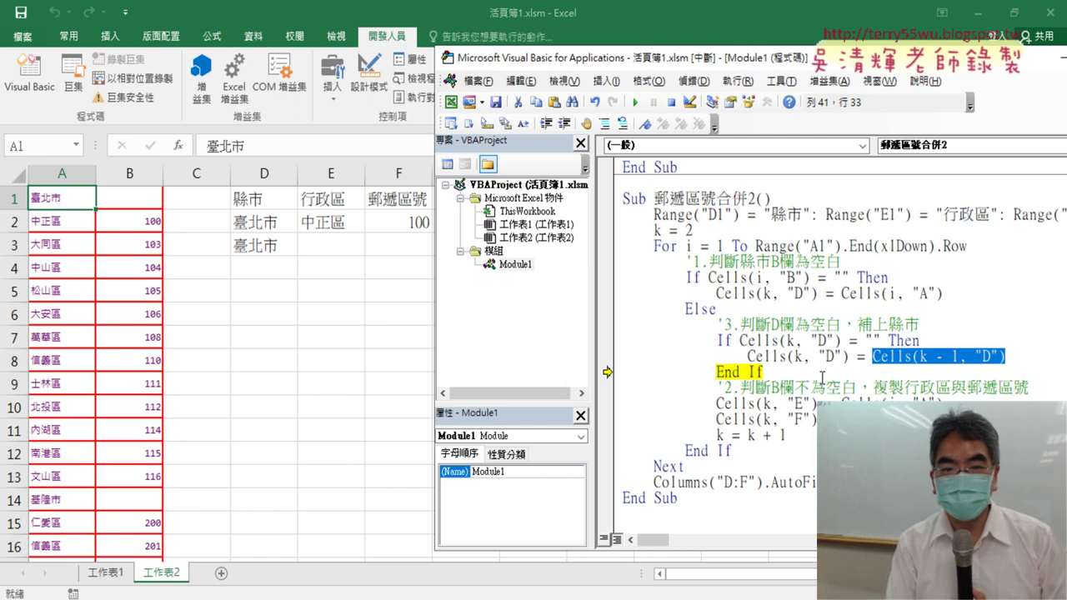
key(F8)
key(F8)
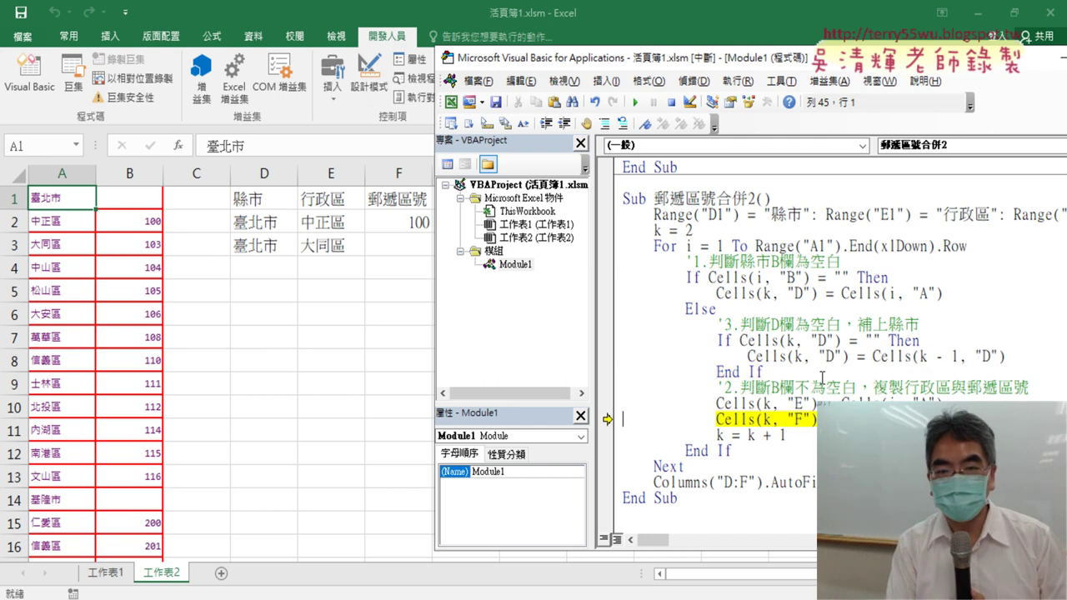
key(F8)
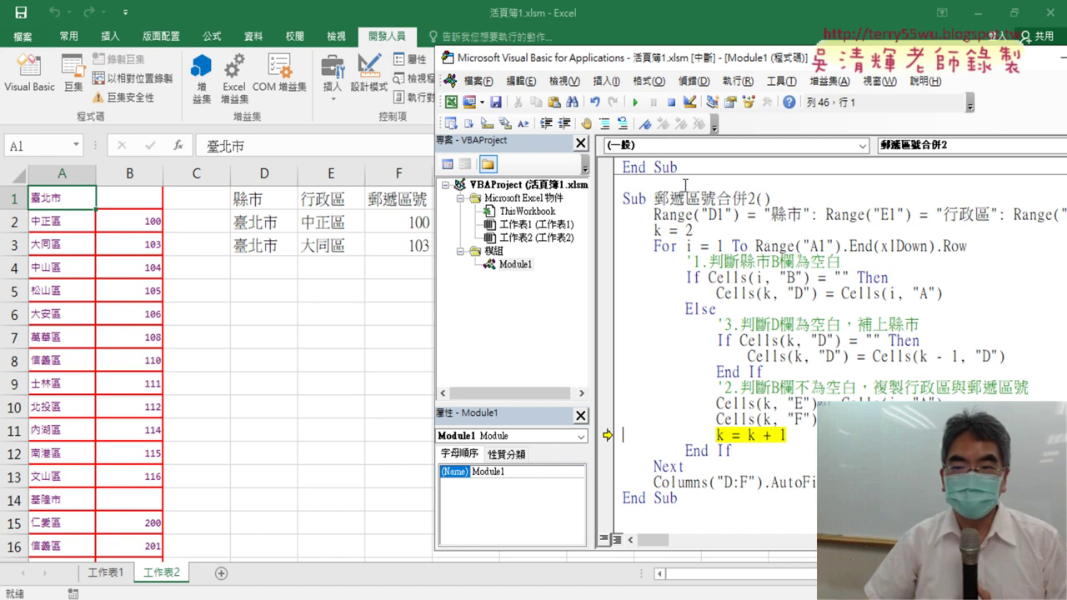
click(634, 102)
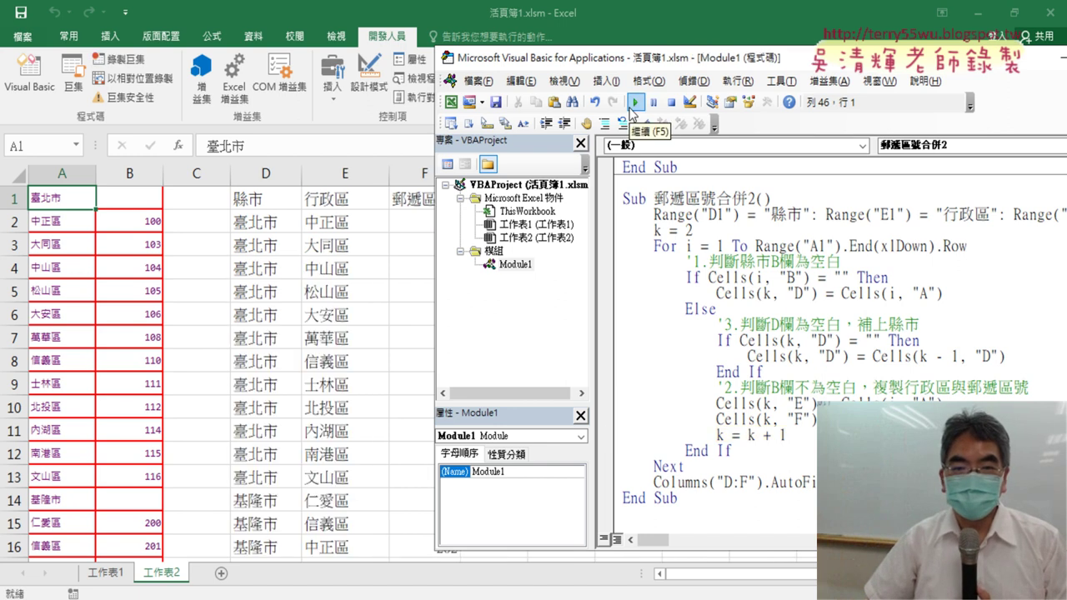
key(alt+F11)
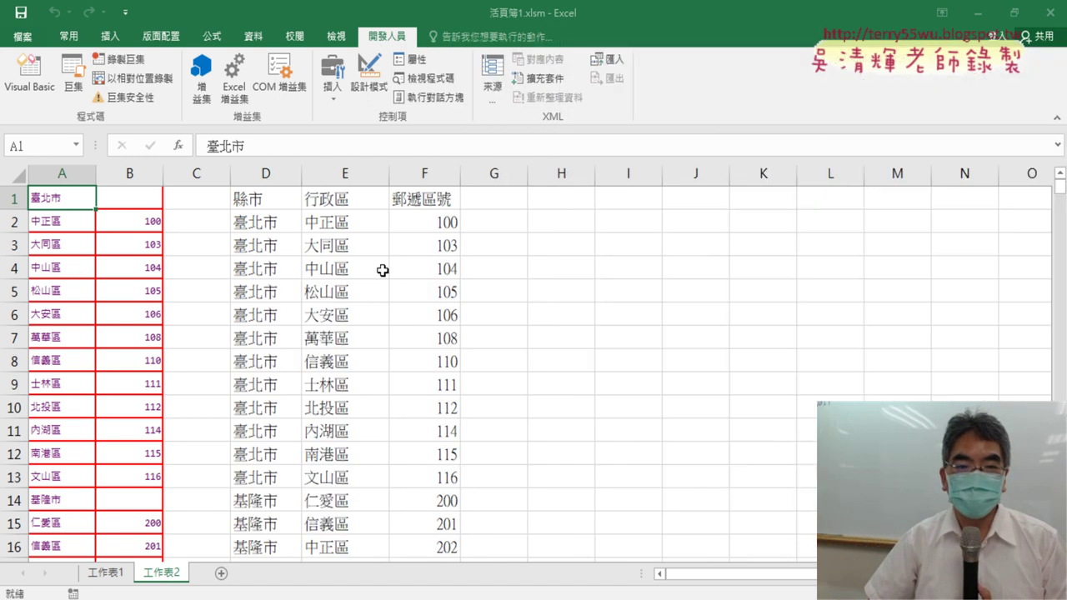
click(383, 270)
scroll(359, 292, down, 3)
scroll(341, 308, down, 4)
scroll(341, 308, down, 7)
scroll(341, 307, down, 5)
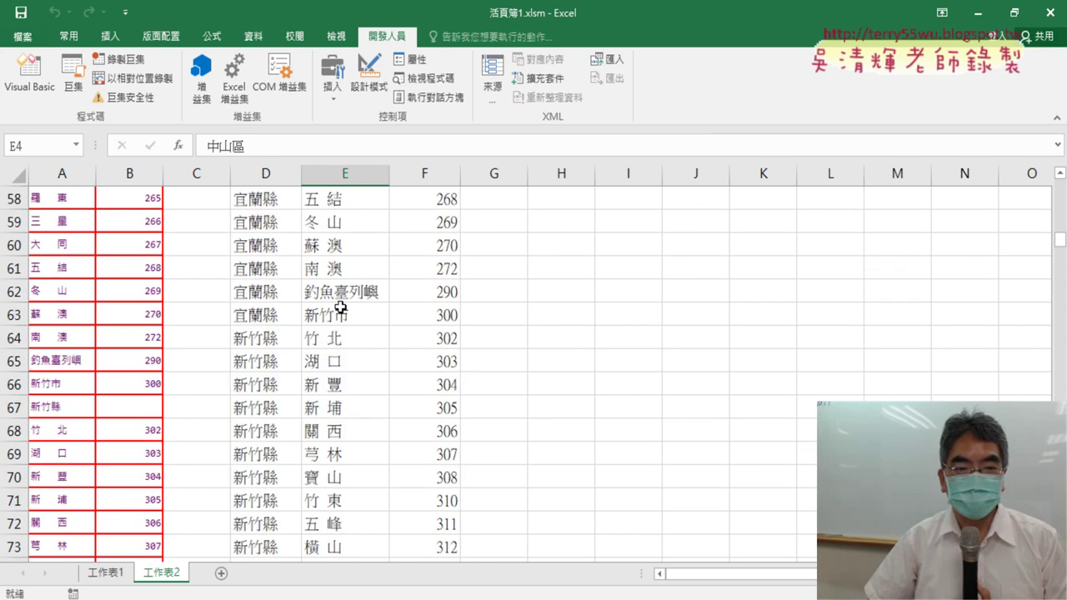
scroll(341, 307, down, 9)
scroll(341, 307, down, 4)
scroll(341, 308, down, 8)
scroll(341, 307, down, 8)
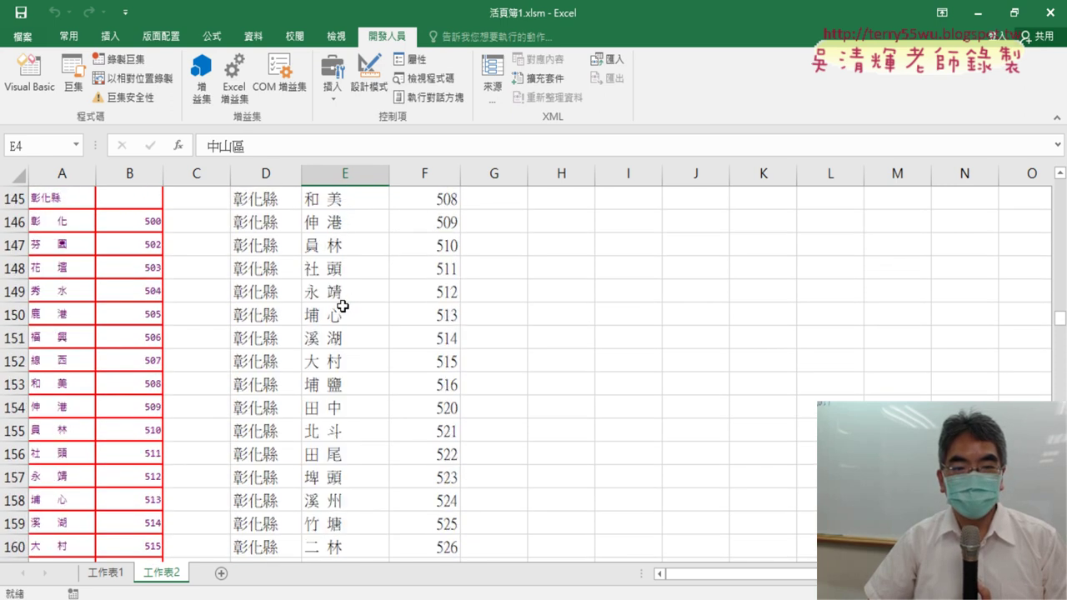
scroll(342, 307, down, 9)
scroll(341, 307, down, 3)
click(271, 312)
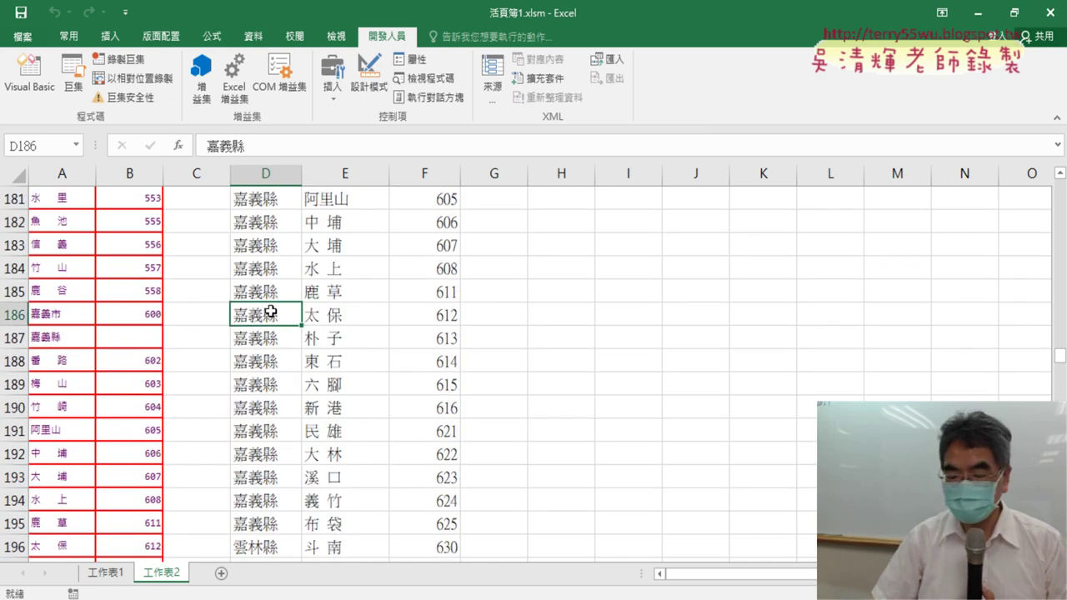
key(ctrl+Down)
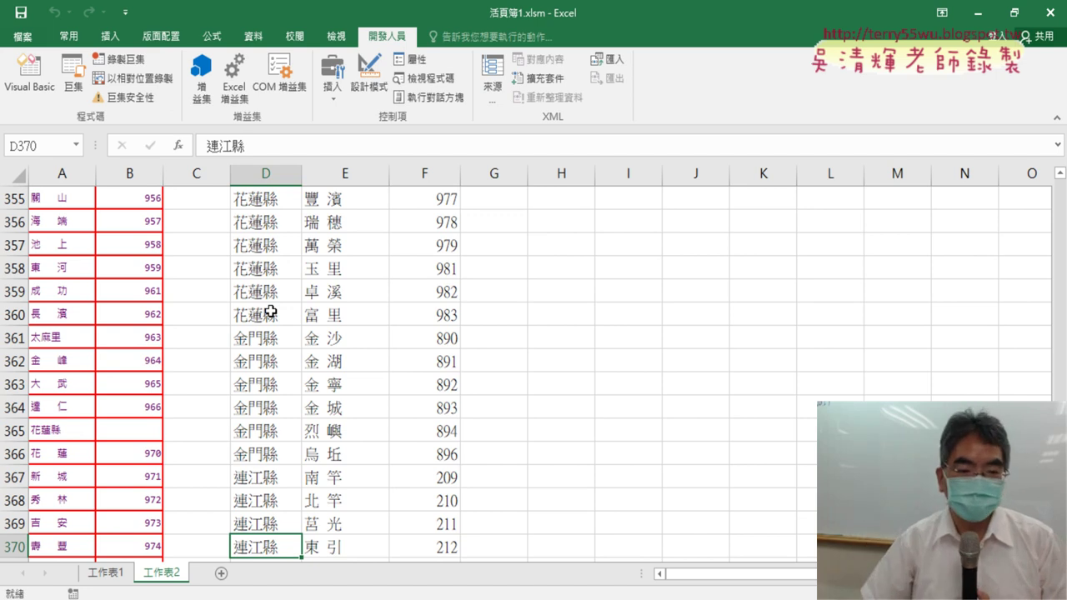
scroll(264, 359, down, 3)
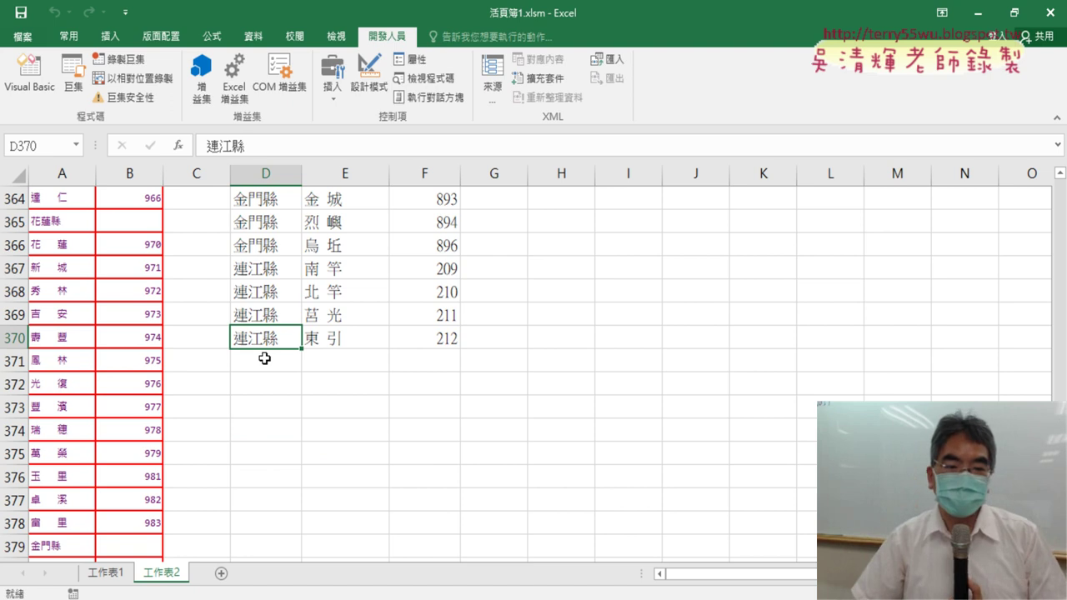
key(ctrl+Home)
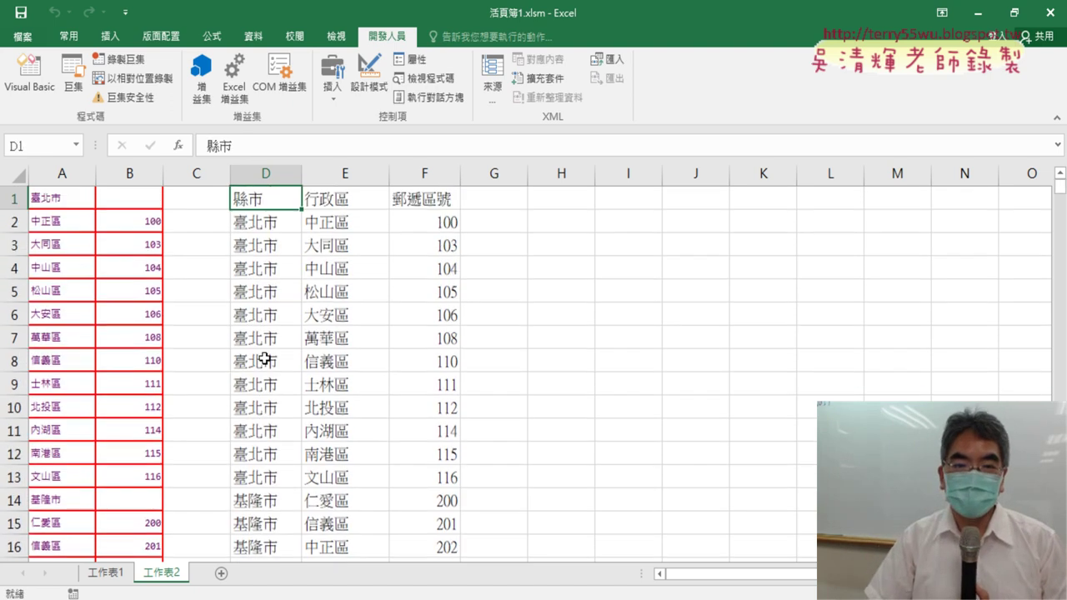
click(29, 79)
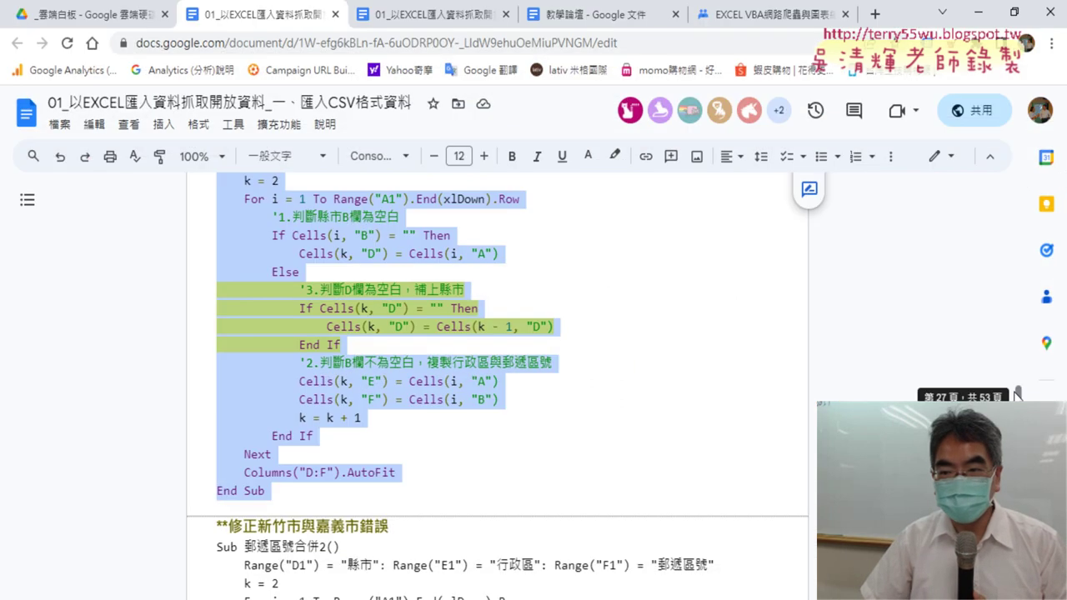
Step: Scroll the Google Docs notes up to the 郵遞區號合併2 heading, then return to Excel
scroll(567, 344, up, 1)
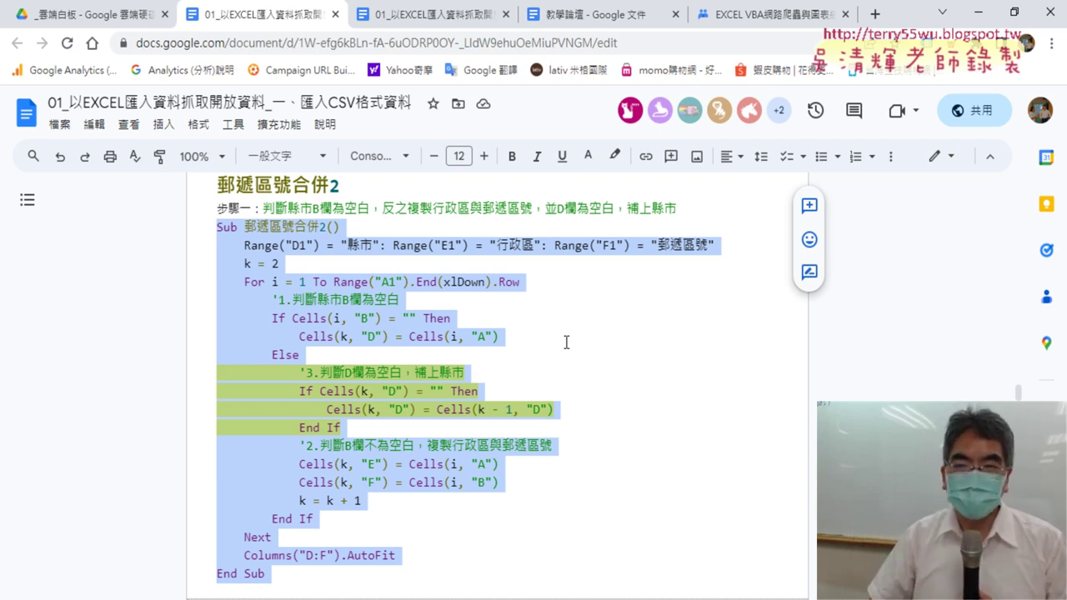
key(alt+Tab)
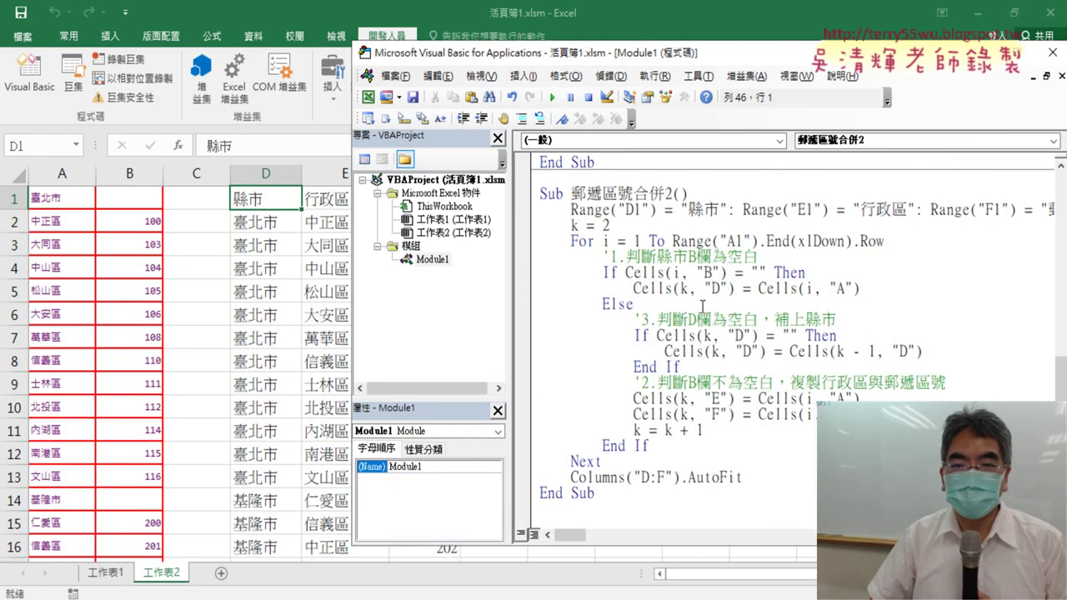
Step: Highlight the For loop line, the Next line and the If…End If block in the macro
click(532, 244)
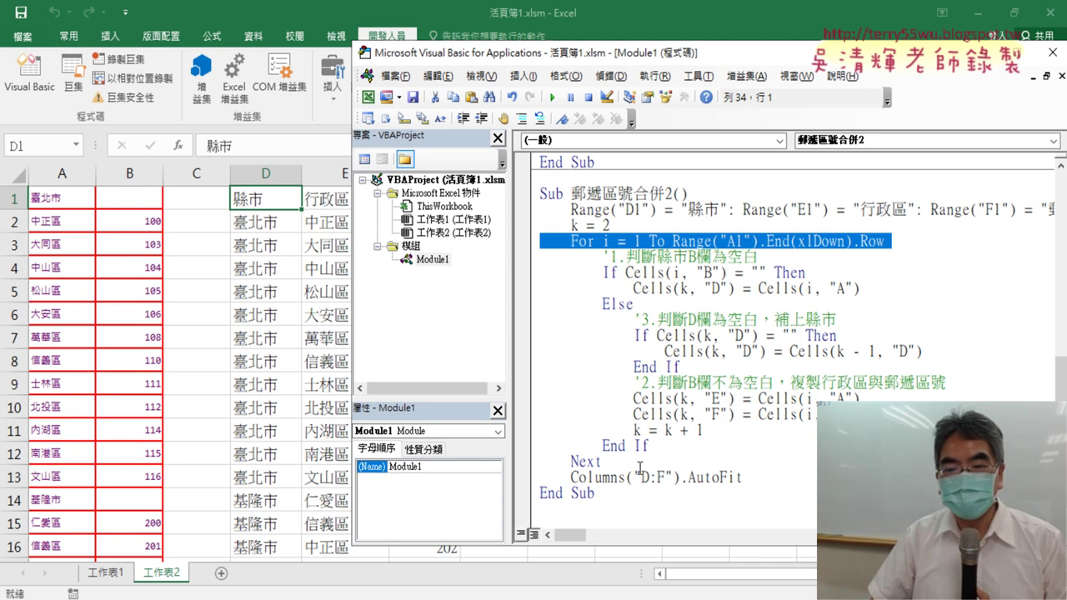
drag(600, 461, 560, 462)
drag(663, 442, 538, 272)
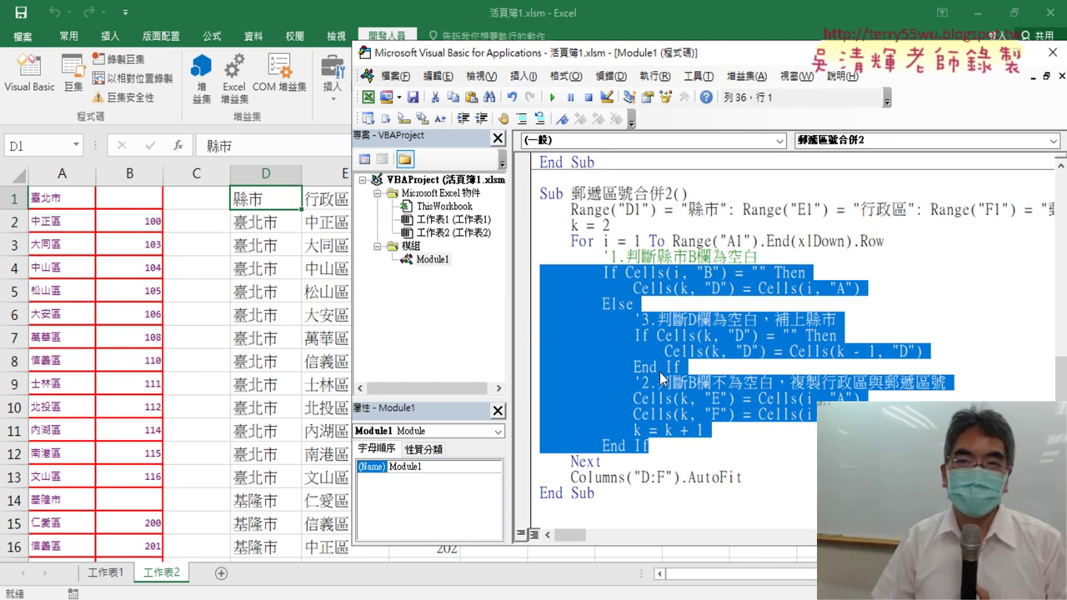
click(332, 480)
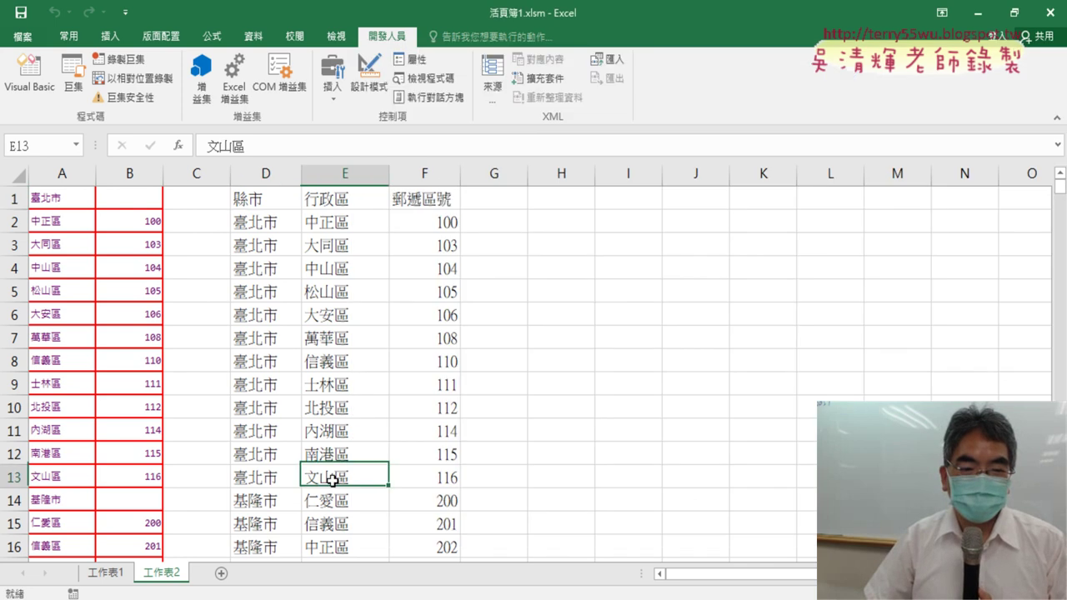
scroll(331, 480, down, 2)
scroll(370, 459, down, 2)
scroll(370, 460, down, 2)
scroll(370, 460, down, 3)
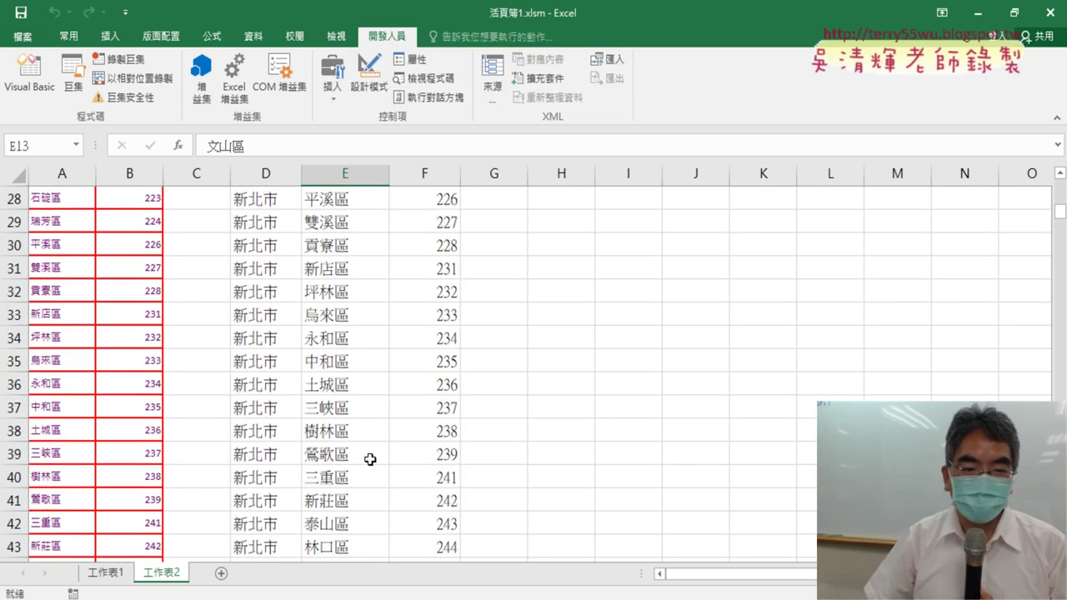
scroll(370, 460, down, 3)
scroll(370, 459, down, 4)
scroll(370, 459, down, 4)
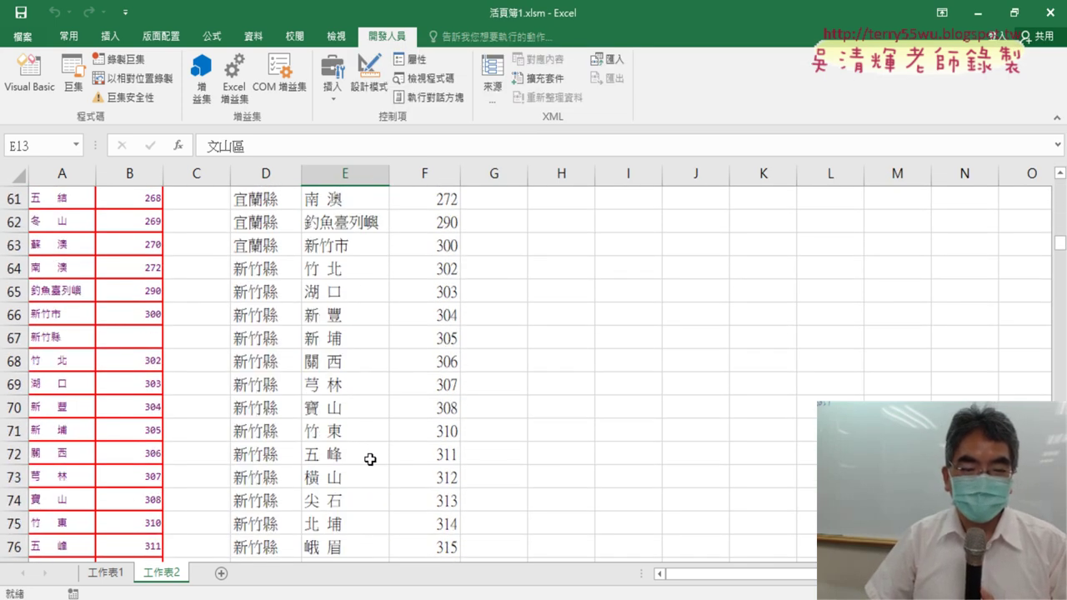
scroll(370, 459, up, 1)
scroll(370, 460, down, 1)
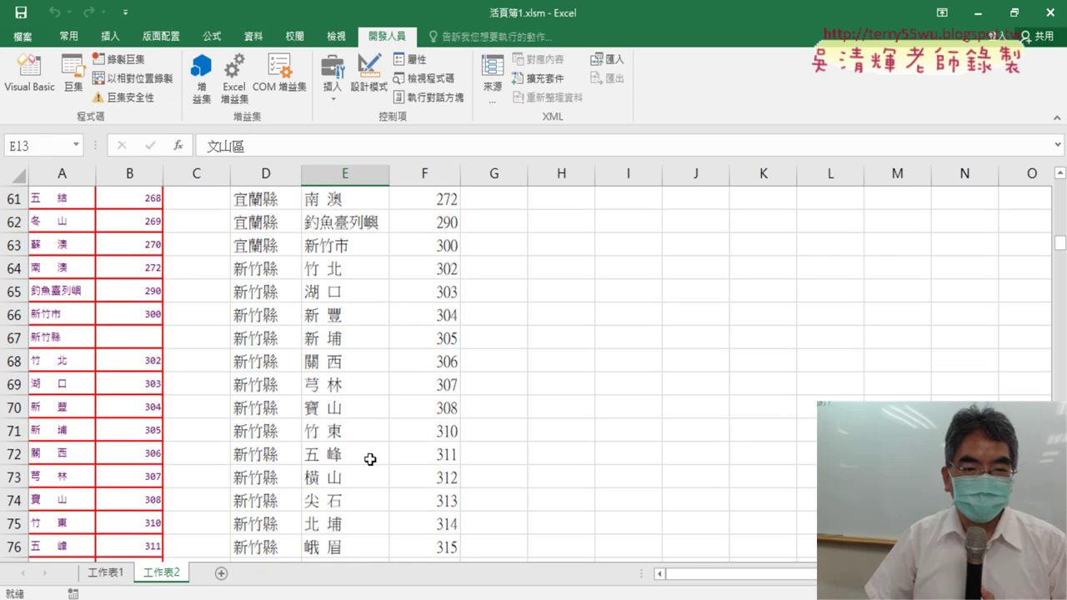
drag(253, 244, 438, 245)
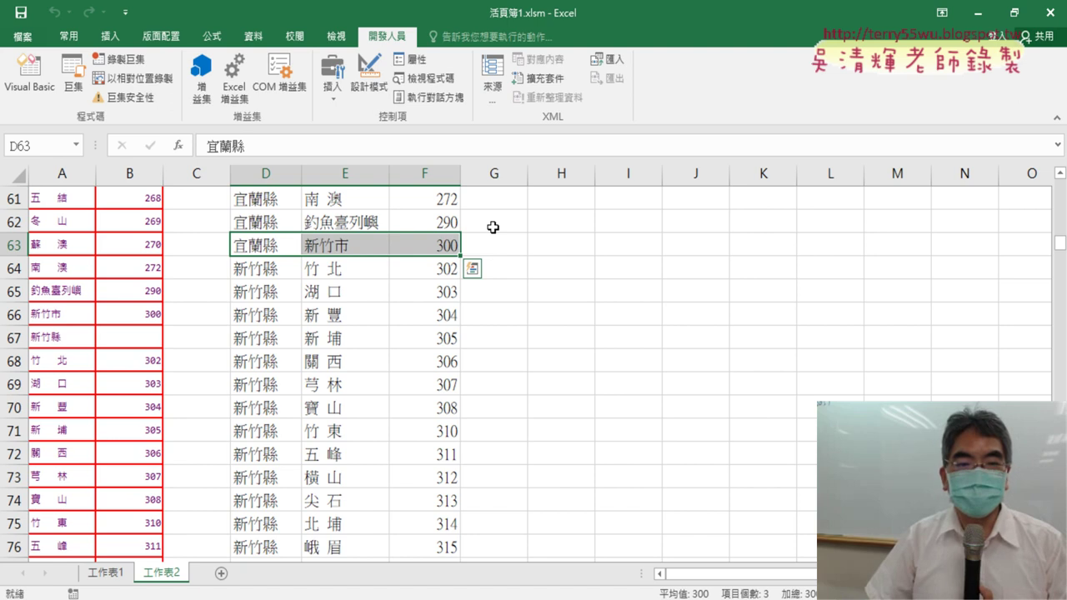
click(327, 250)
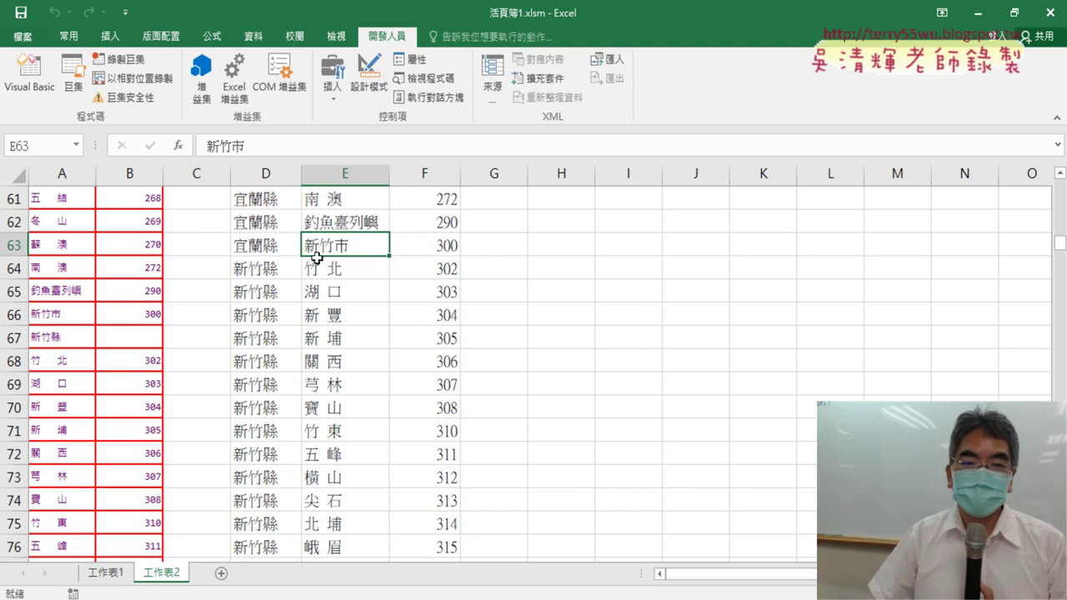
drag(433, 246, 341, 248)
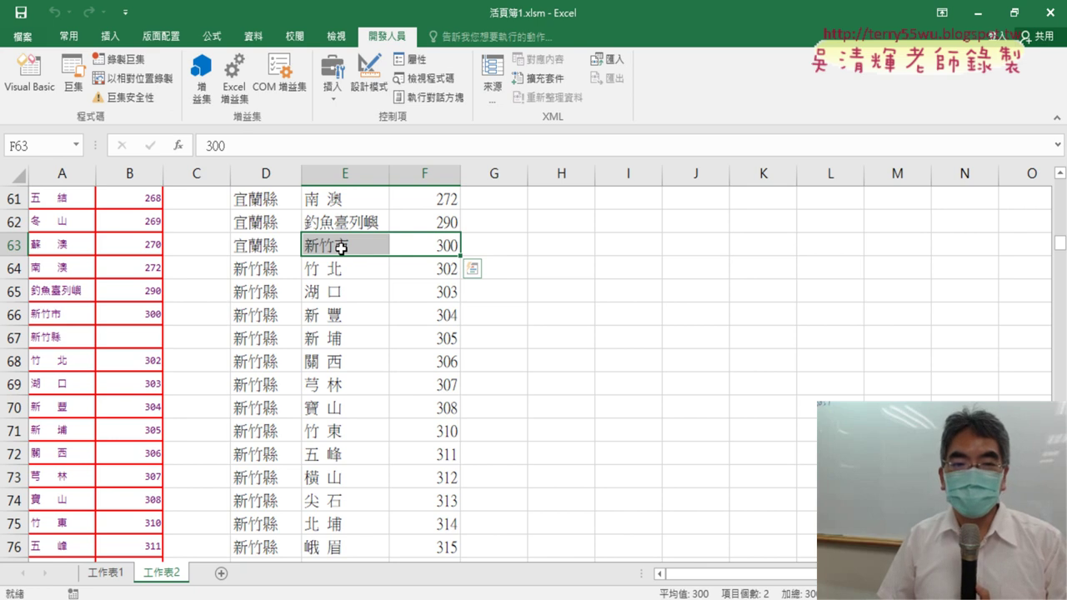
click(56, 406)
scroll(58, 406, down, 1)
scroll(60, 406, down, 2)
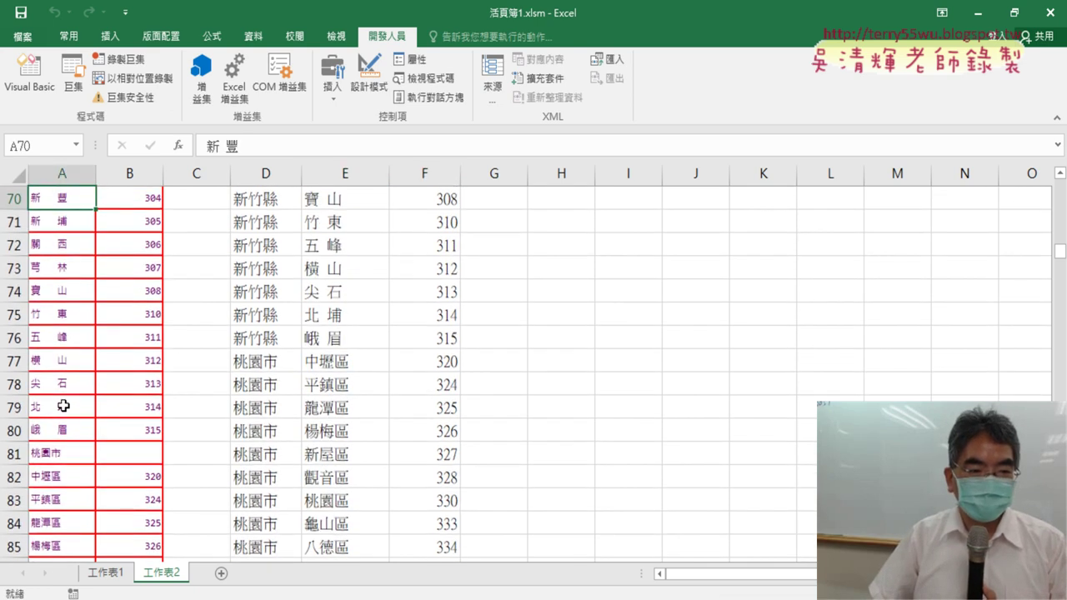
scroll(64, 406, up, 4)
scroll(63, 406, down, 1)
scroll(63, 406, down, 1)
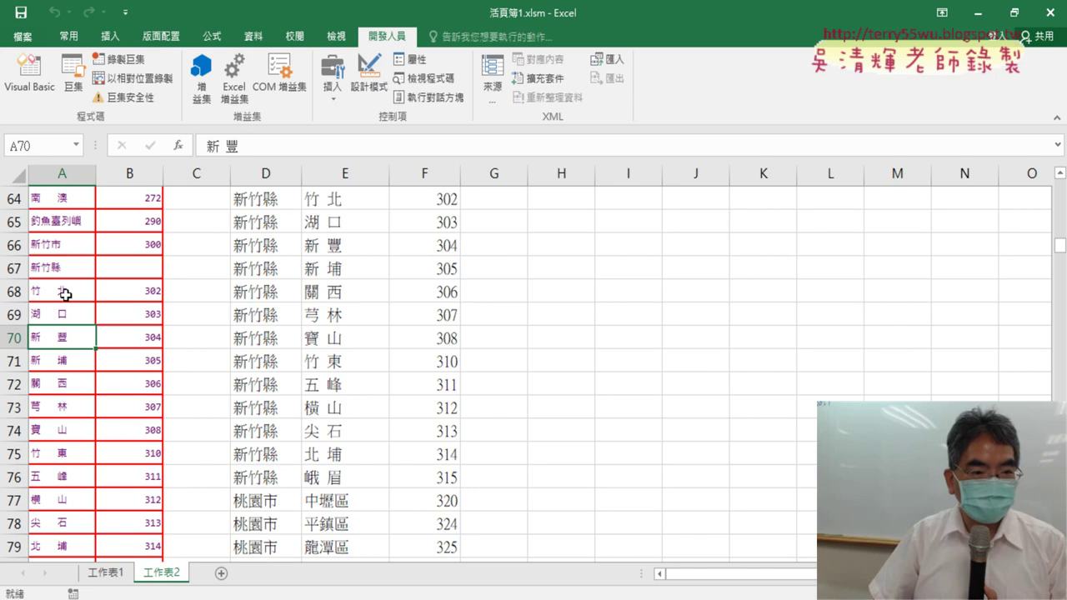
drag(54, 245, 131, 241)
scroll(198, 289, up, 2)
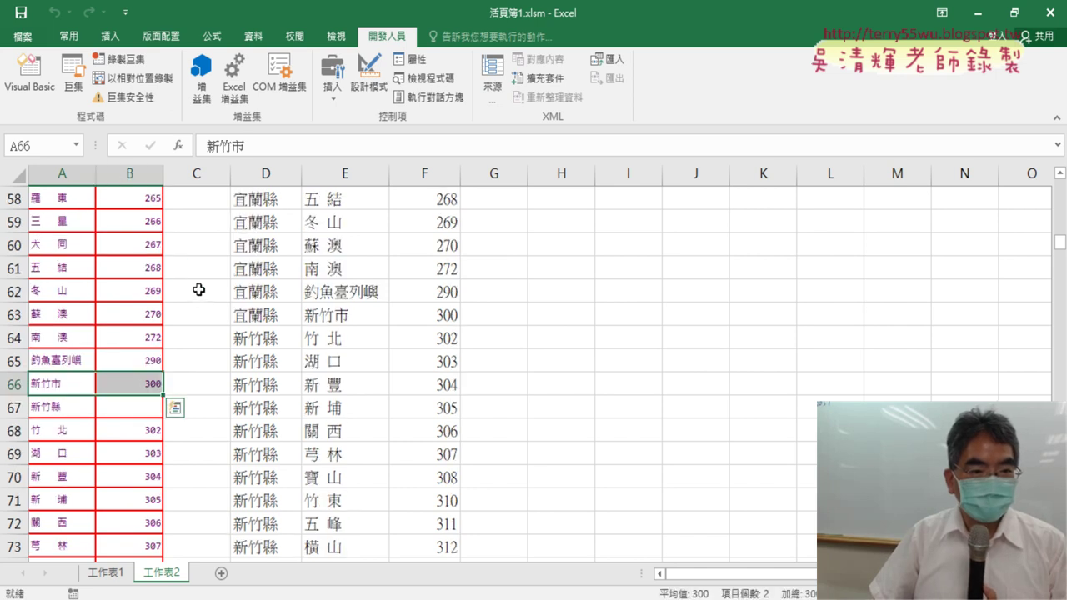
drag(49, 385, 133, 386)
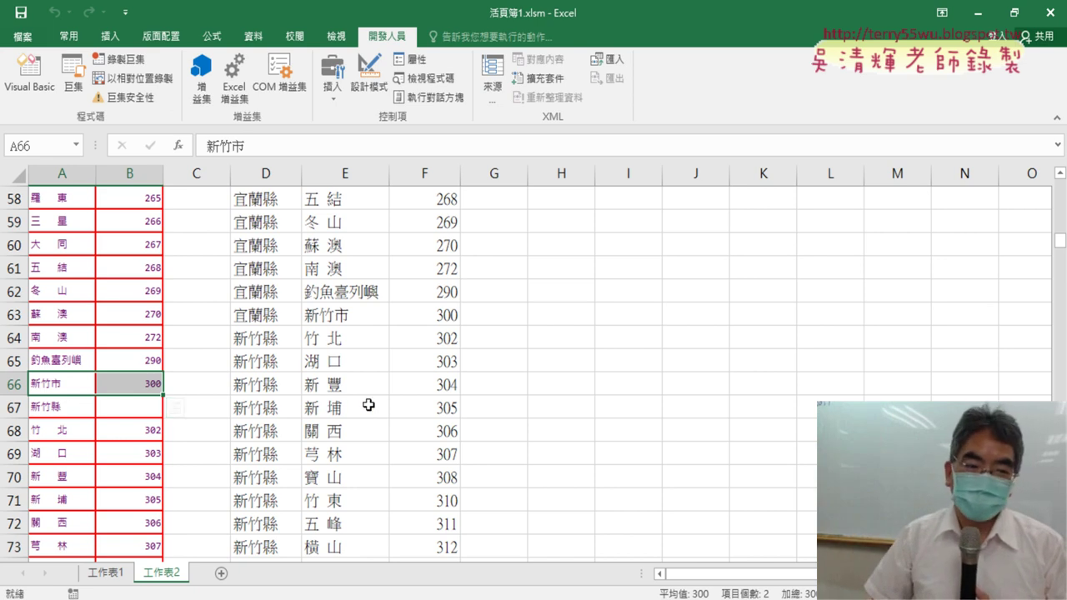
Step: Insert an empty row 67 below 新竹市, undoing a mistaken insert at row 66 first
click(12, 384)
right_click(94, 388)
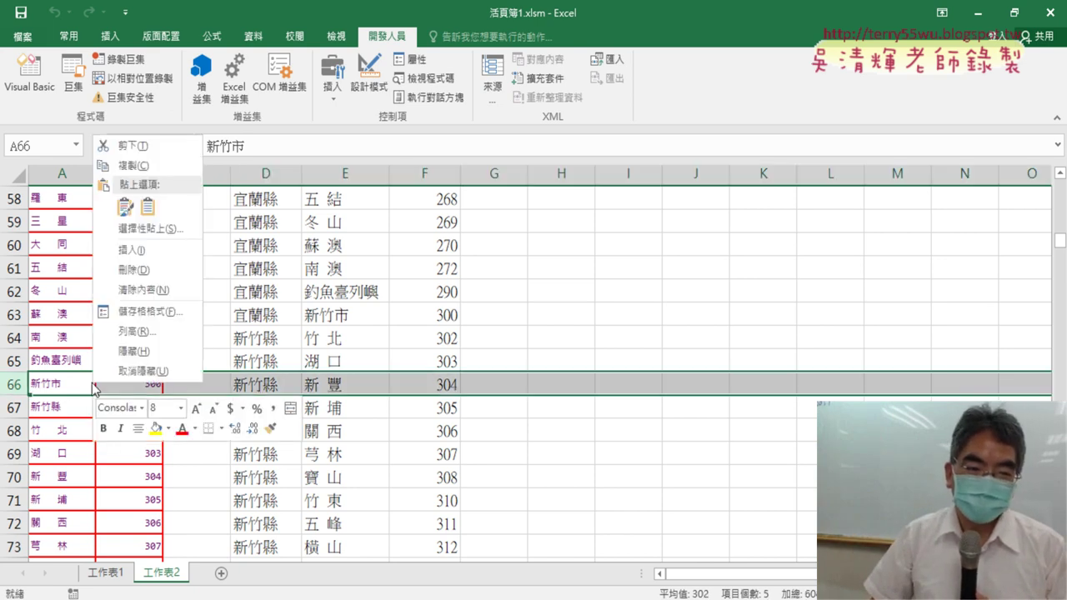
click(160, 258)
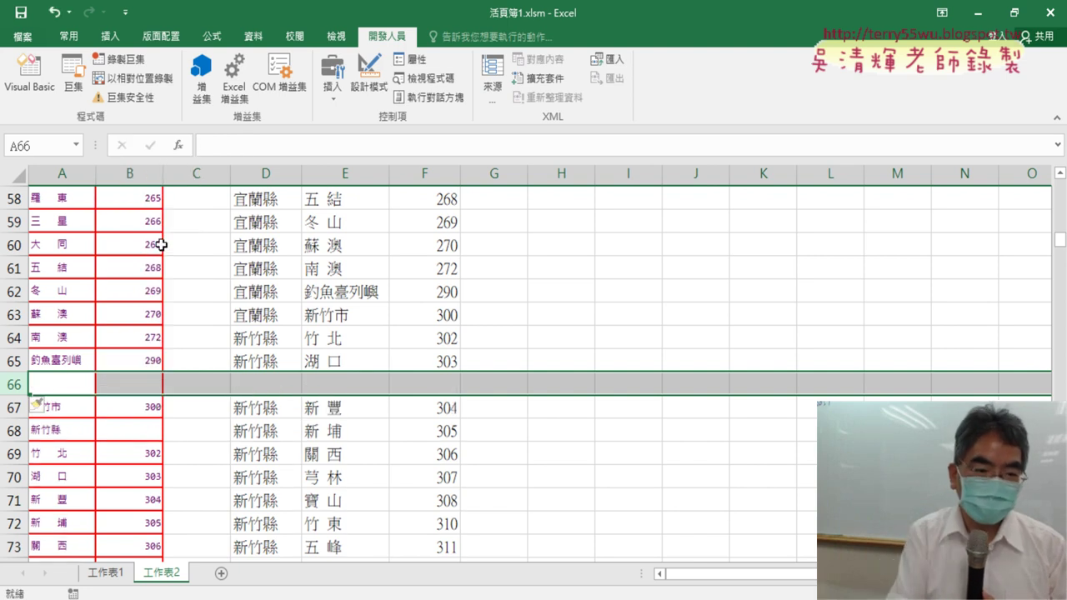
key(ctrl+z)
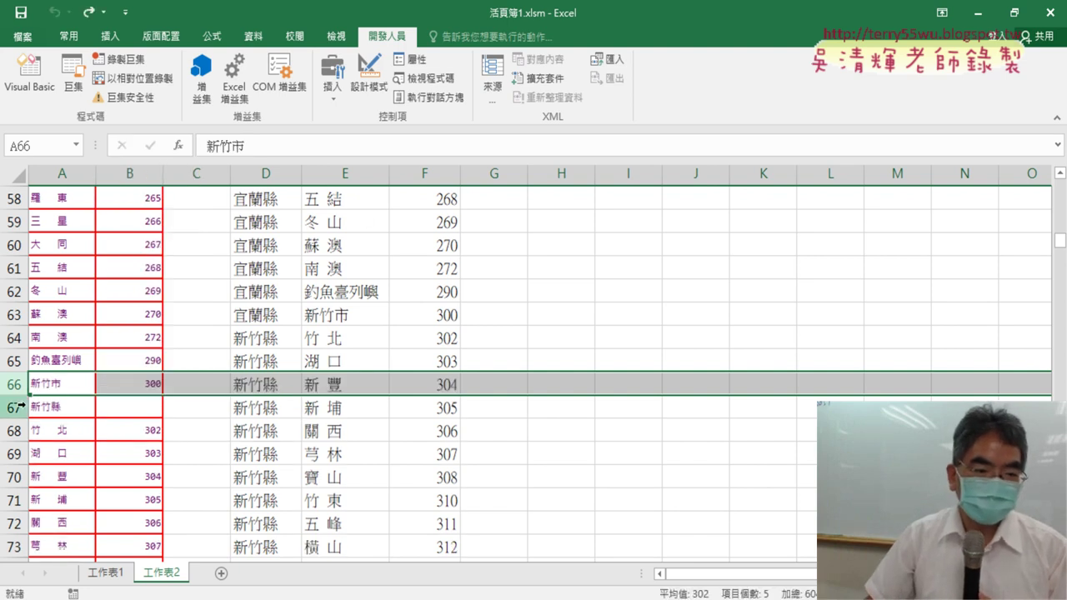
click(23, 407)
right_click(48, 405)
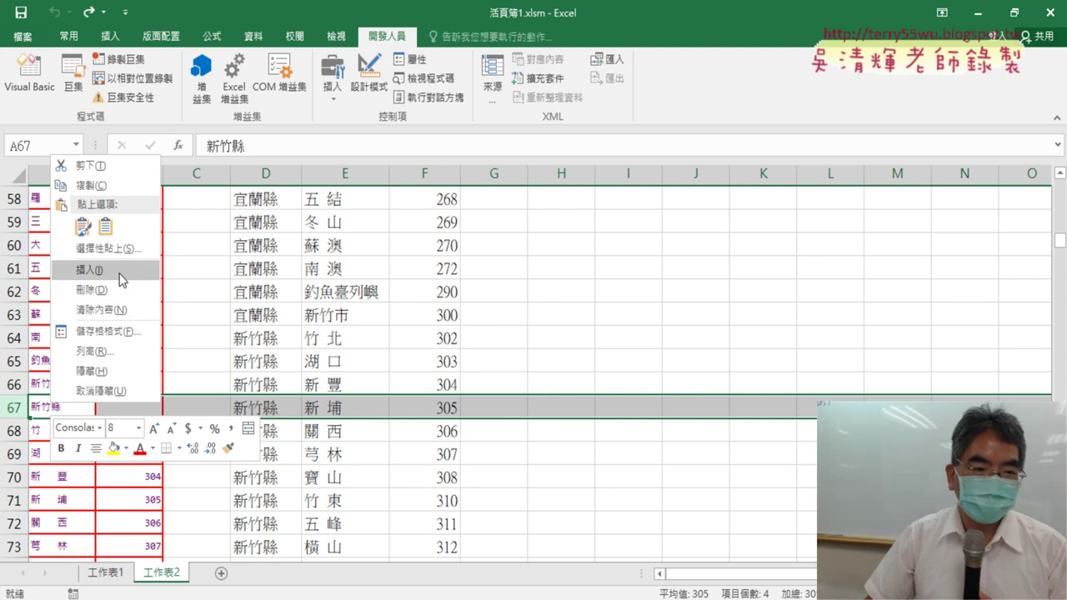
click(121, 270)
Step: Move postal code 300 from B66 to B67, leaving B66 blank
click(63, 385)
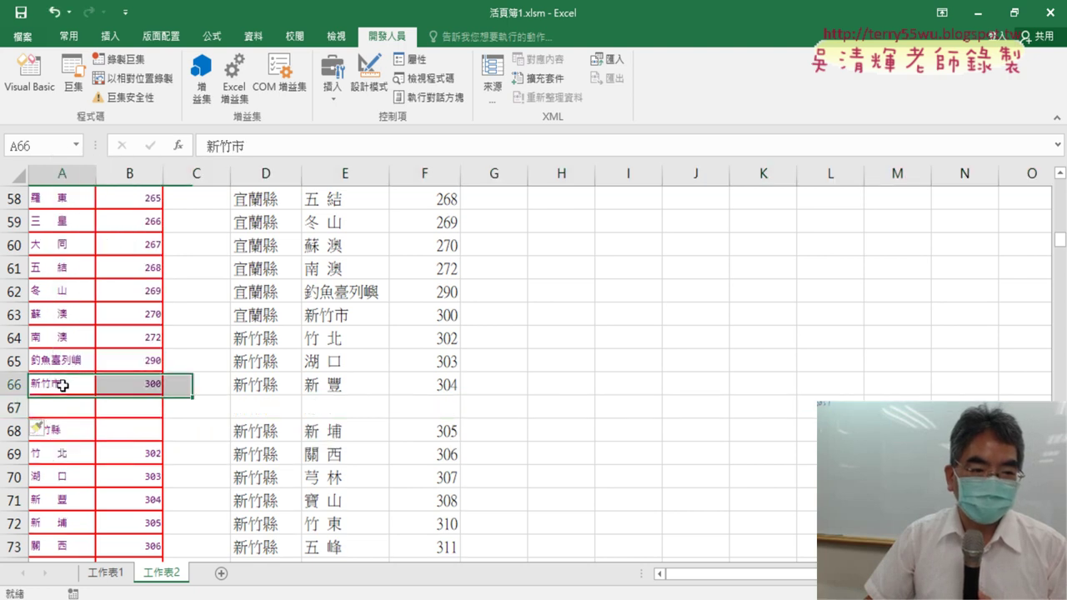
click(122, 383)
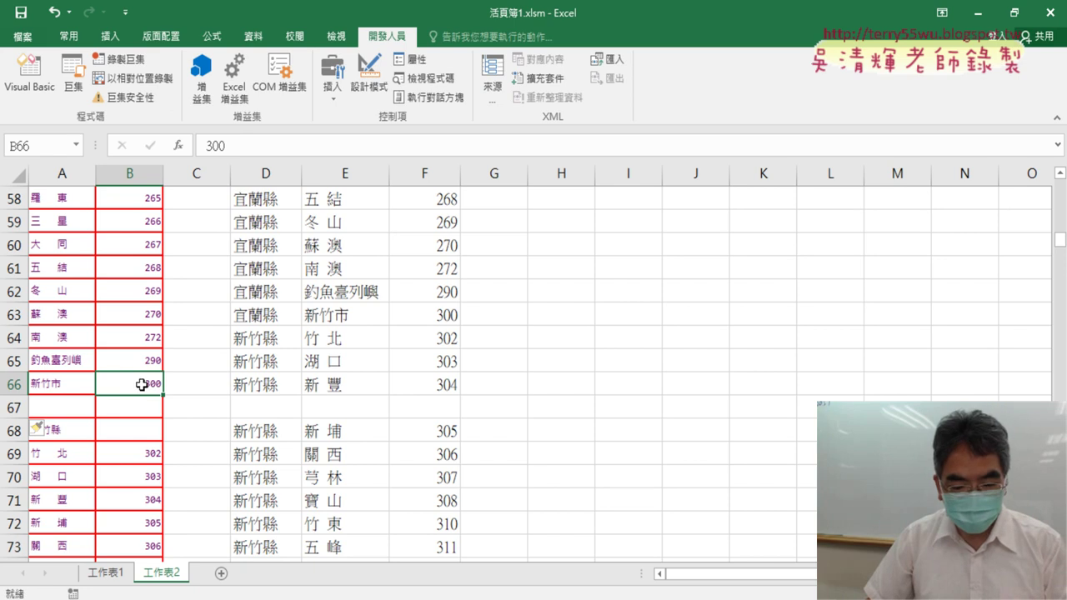
key(ctrl+c)
click(143, 409)
key(ctrl+v)
click(148, 382)
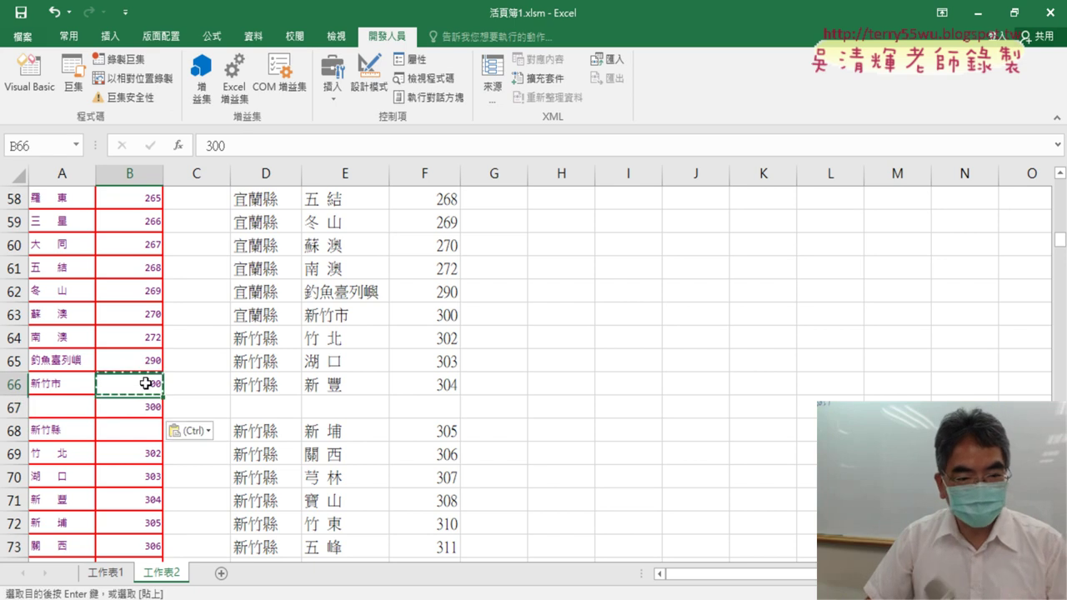
key(Delete)
Step: Copy 新竹市 from A66 into A67 and select row 67
click(78, 383)
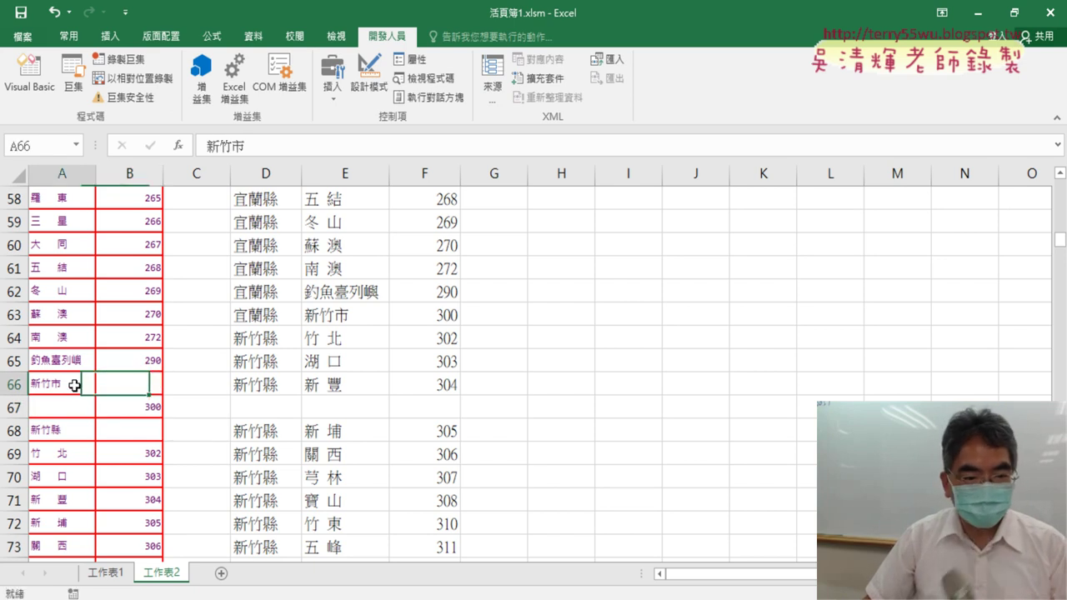
key(ctrl+c)
click(59, 410)
key(ctrl+v)
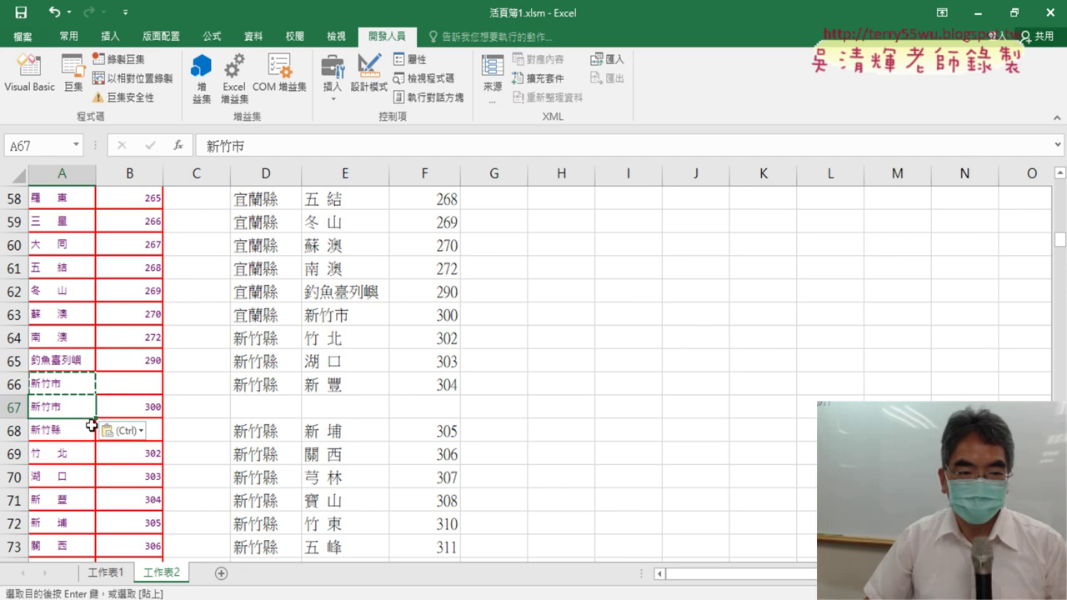
click(11, 407)
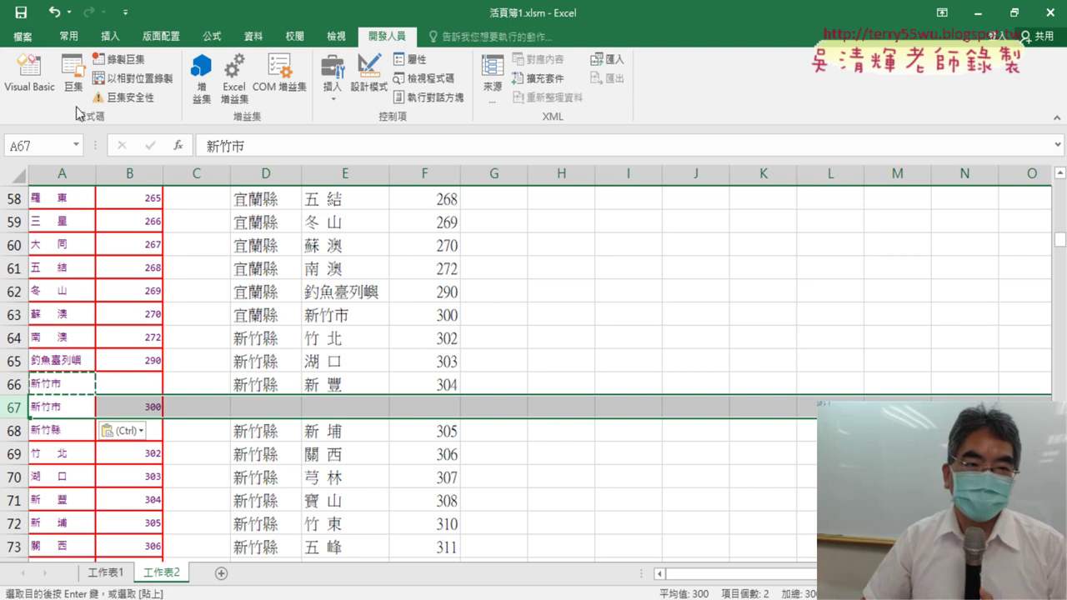
Step: Open the Visual Basic editor to view the 郵遞區號合併2 macro code
click(29, 74)
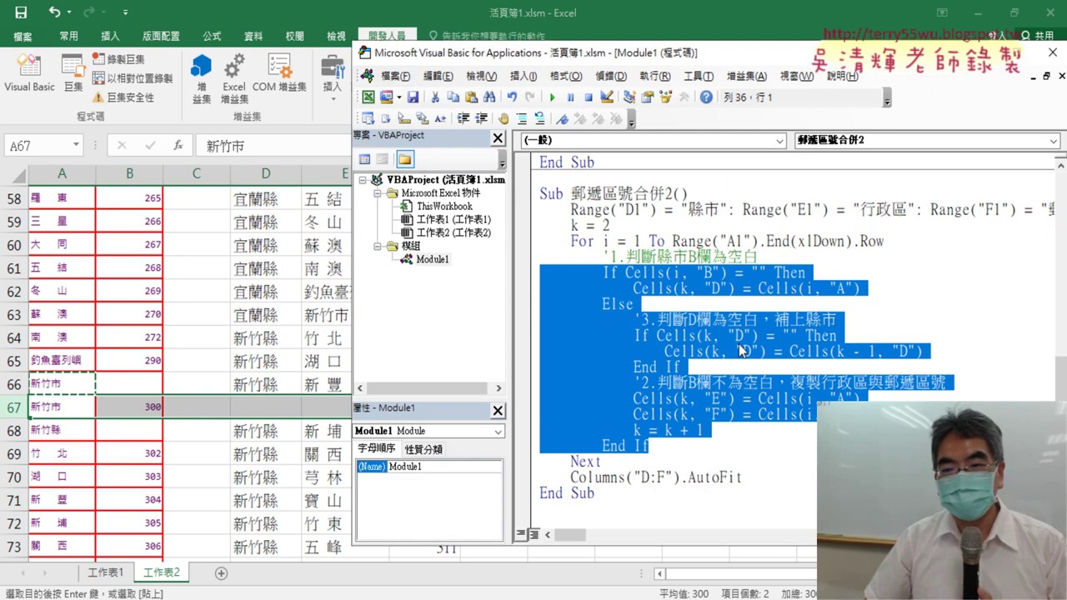
Step: Back on 工作表2, undo the pastes and inserted row so 新竹市 300 returns to row 66
click(740, 341)
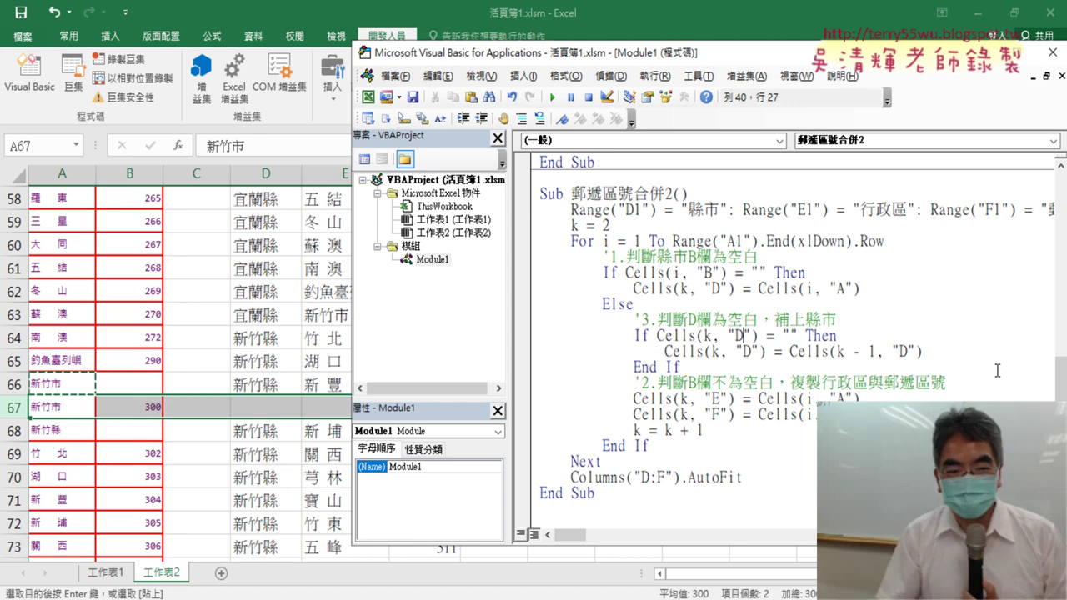
click(127, 359)
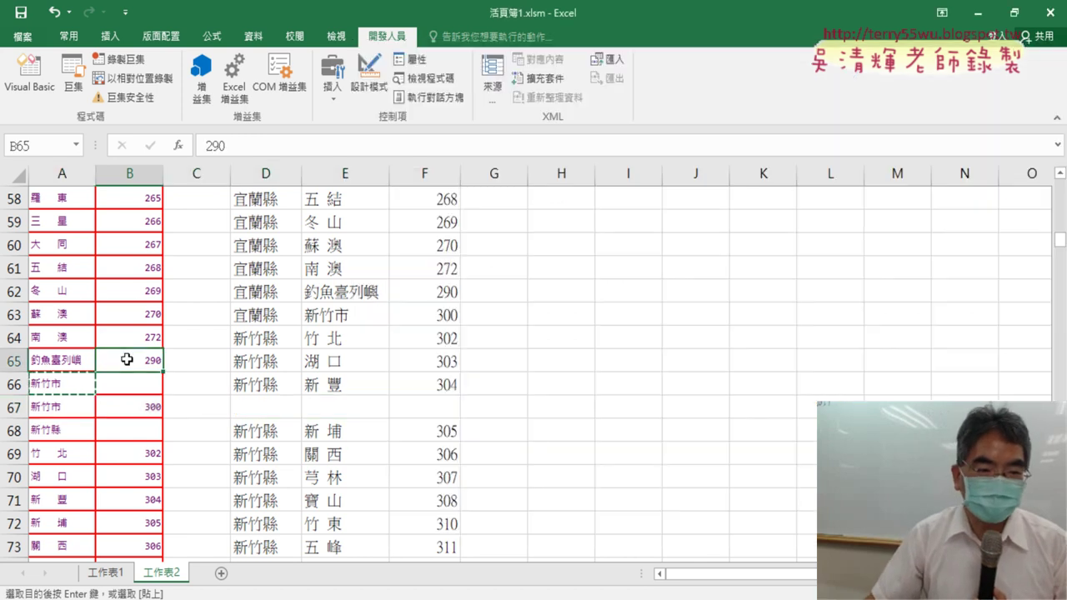
key(ctrl+z)
key(ctrl+z)
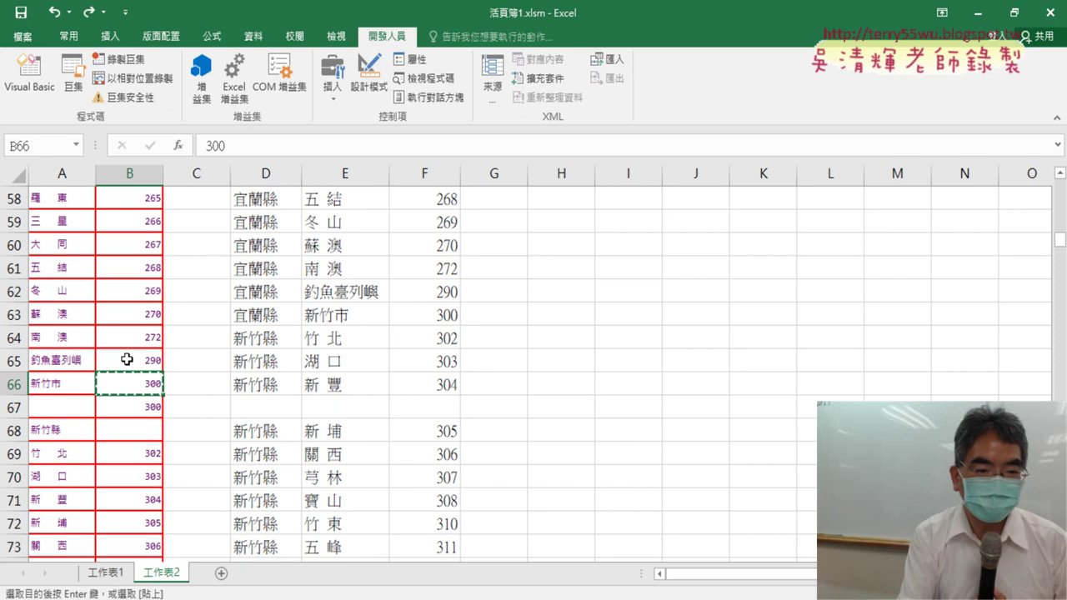
key(ctrl+z)
key(ctrl+z)
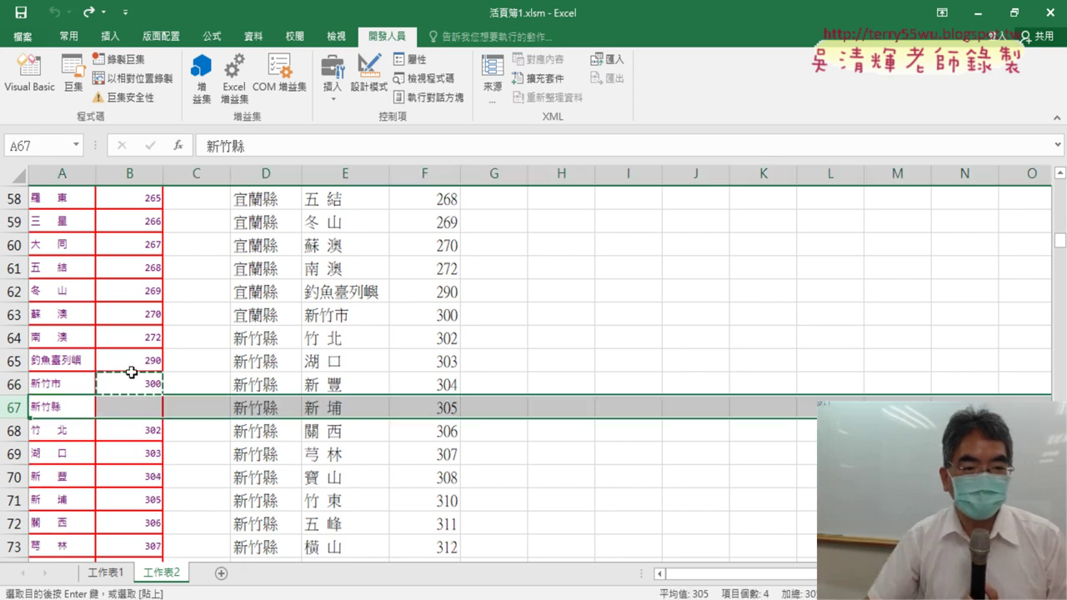
click(2, 384)
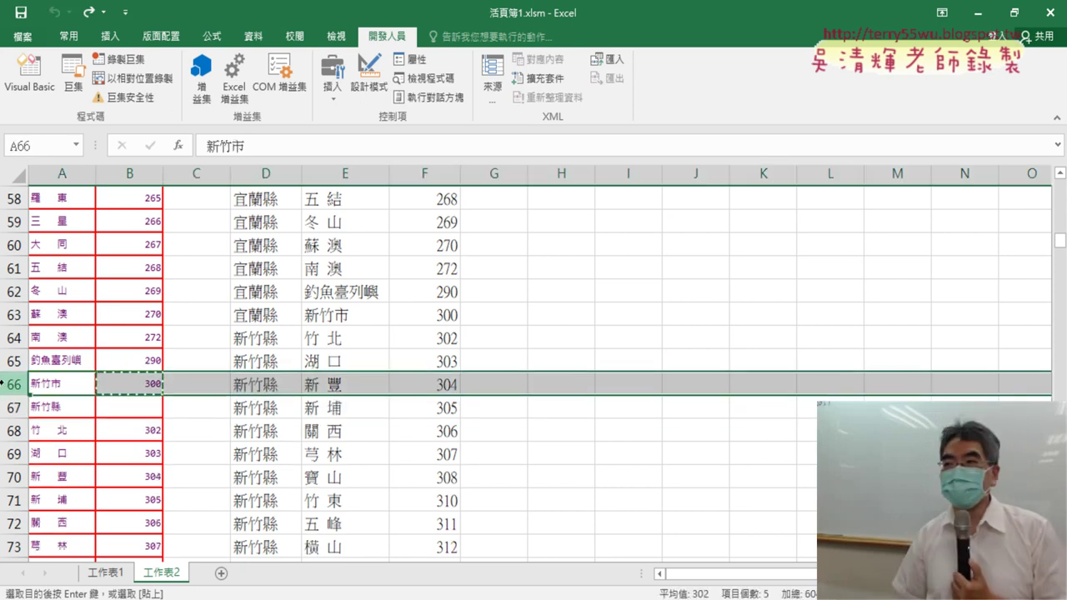